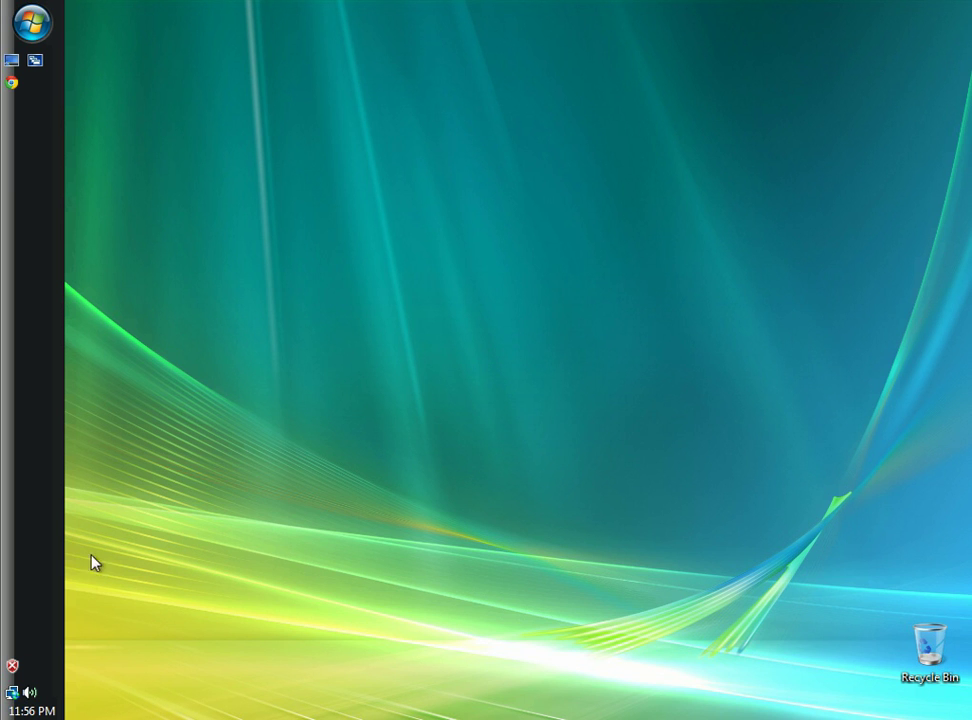
- Check and close Windows Security Center, then Google 'microsoft security essentials' and open the product page
double_click(13, 667)
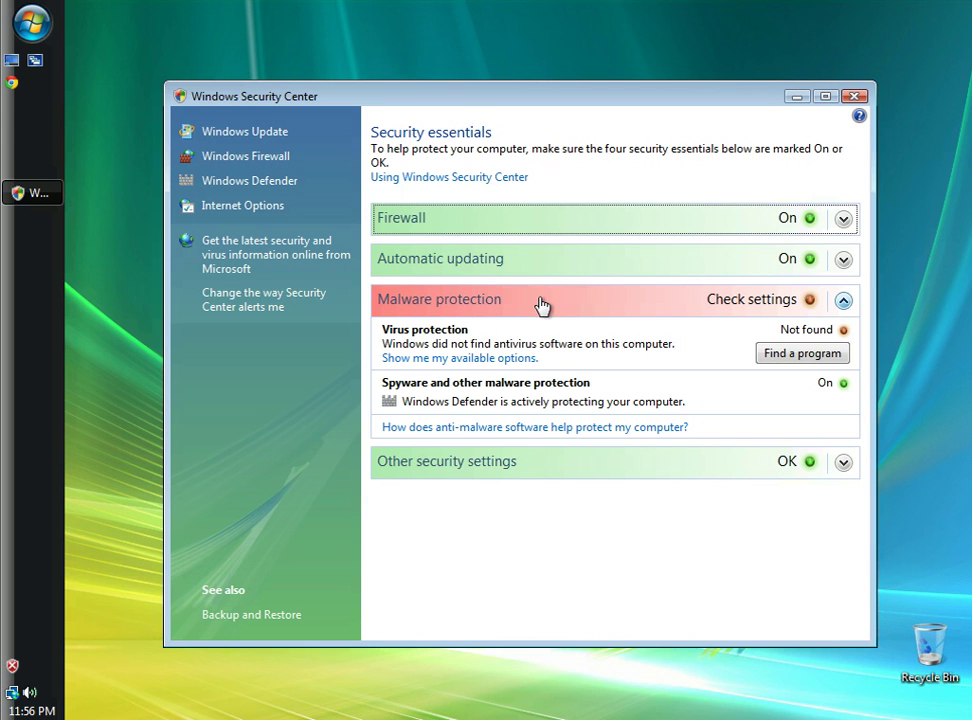
click(855, 97)
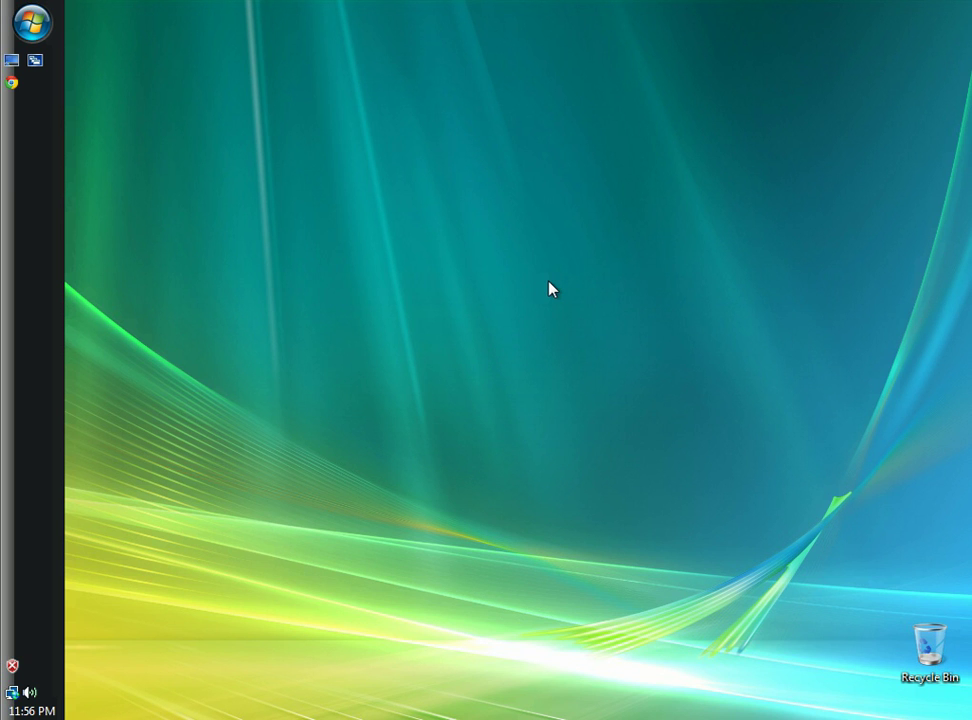
click(12, 84)
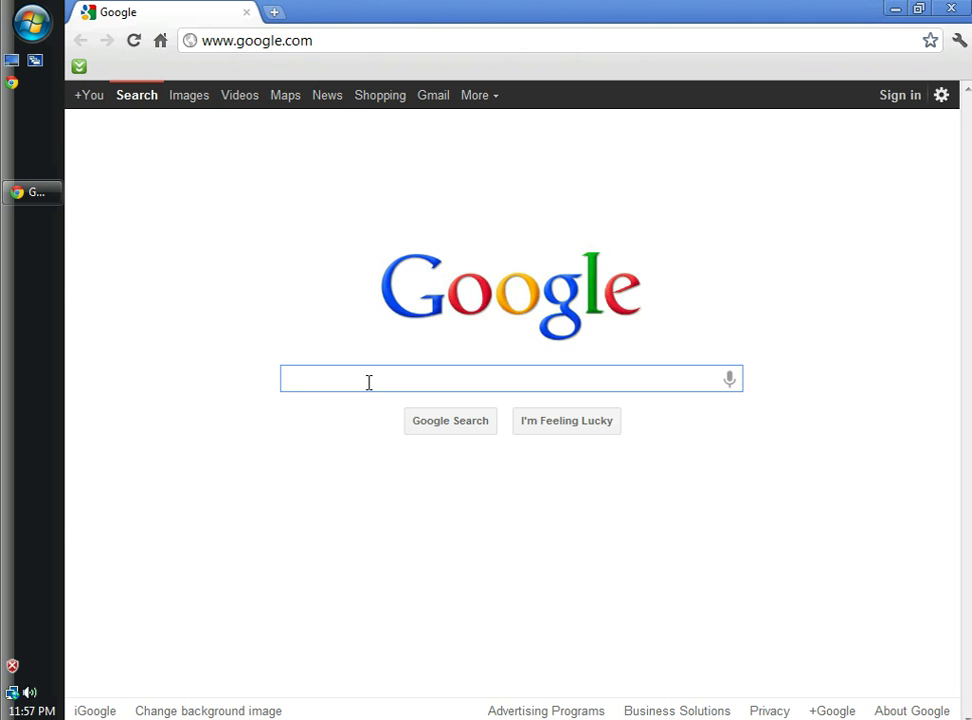
text(micros)
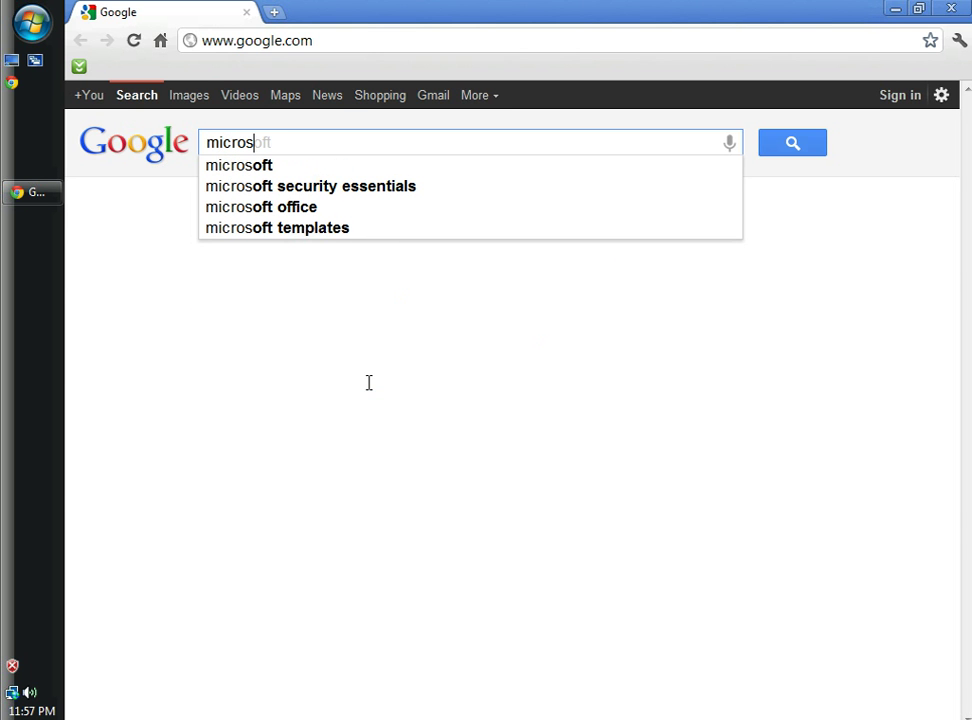
text(oft)
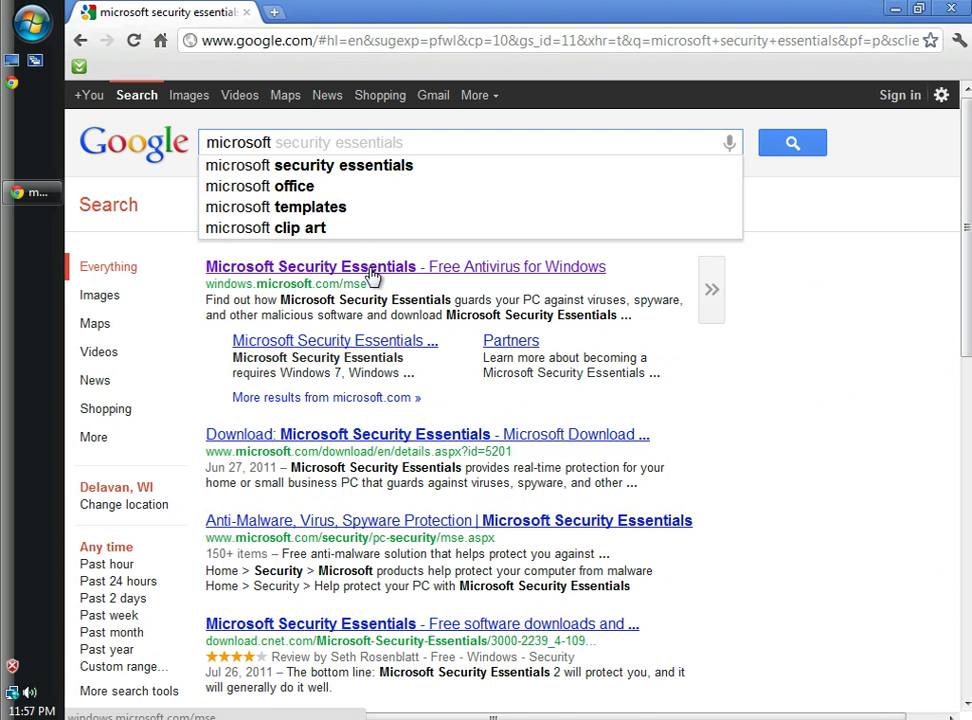
click(370, 277)
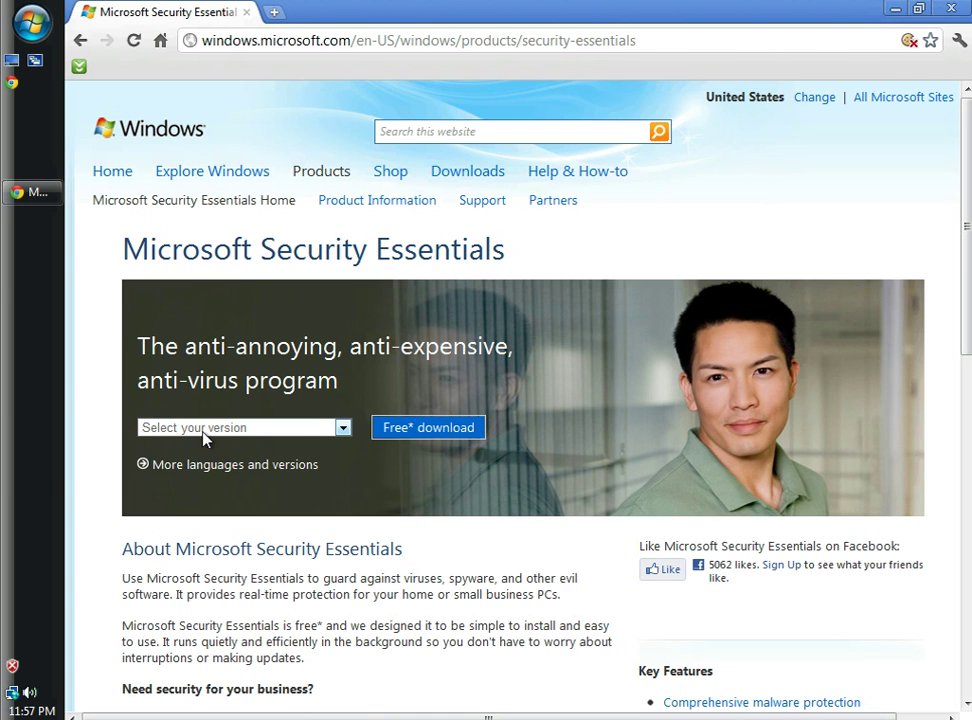
- Download the Windows Vista / Windows 7 32-bit installer mseinstall (17).exe and keep it despite the warning
click(342, 430)
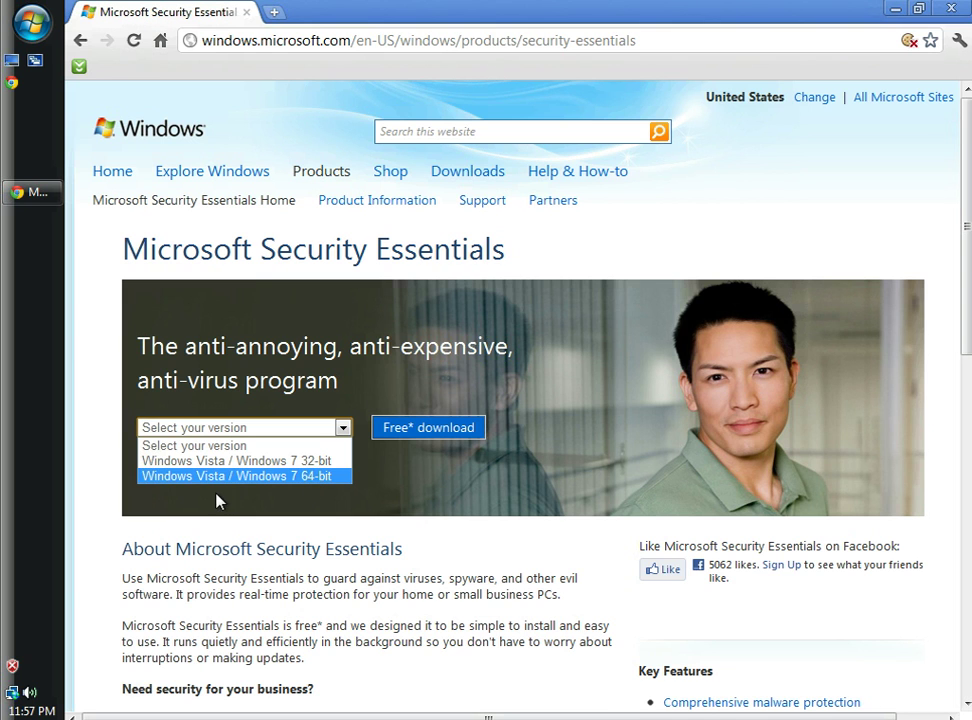
click(295, 461)
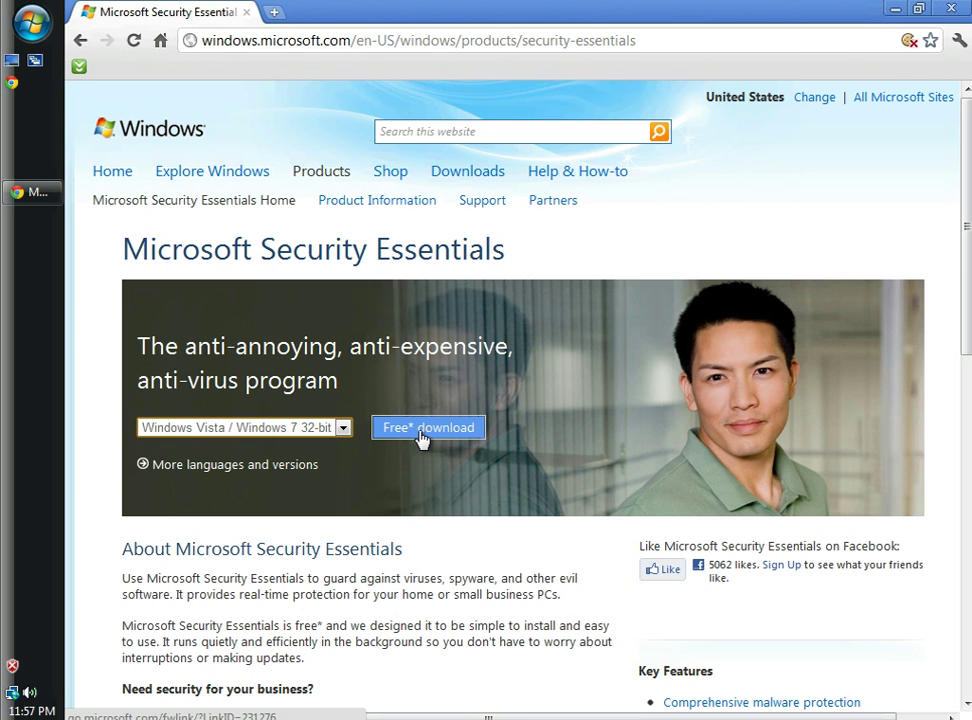
click(422, 437)
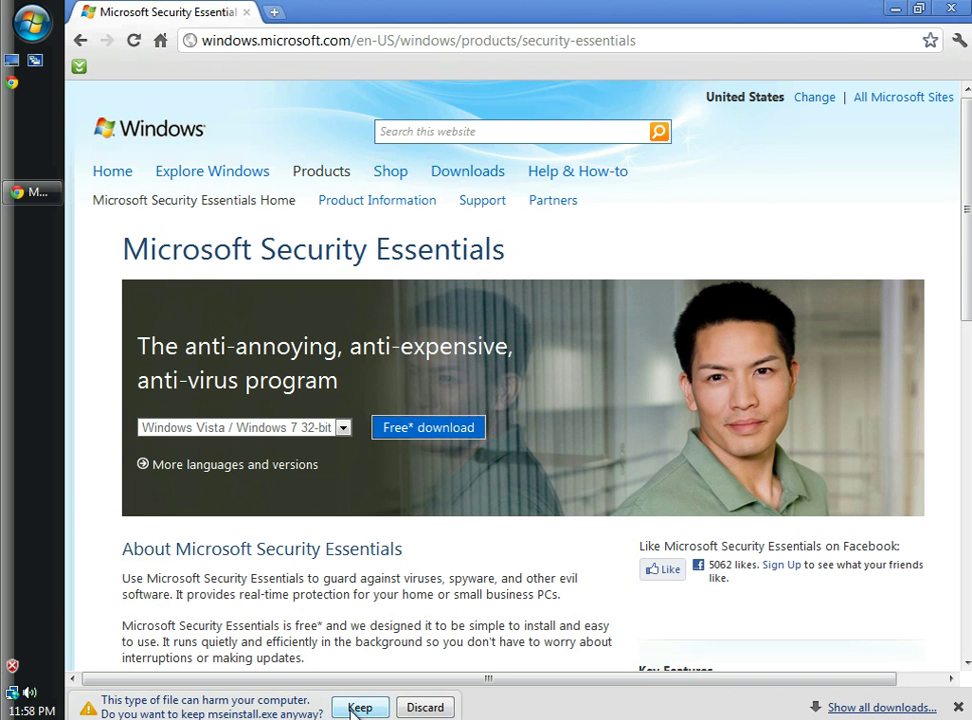
click(357, 708)
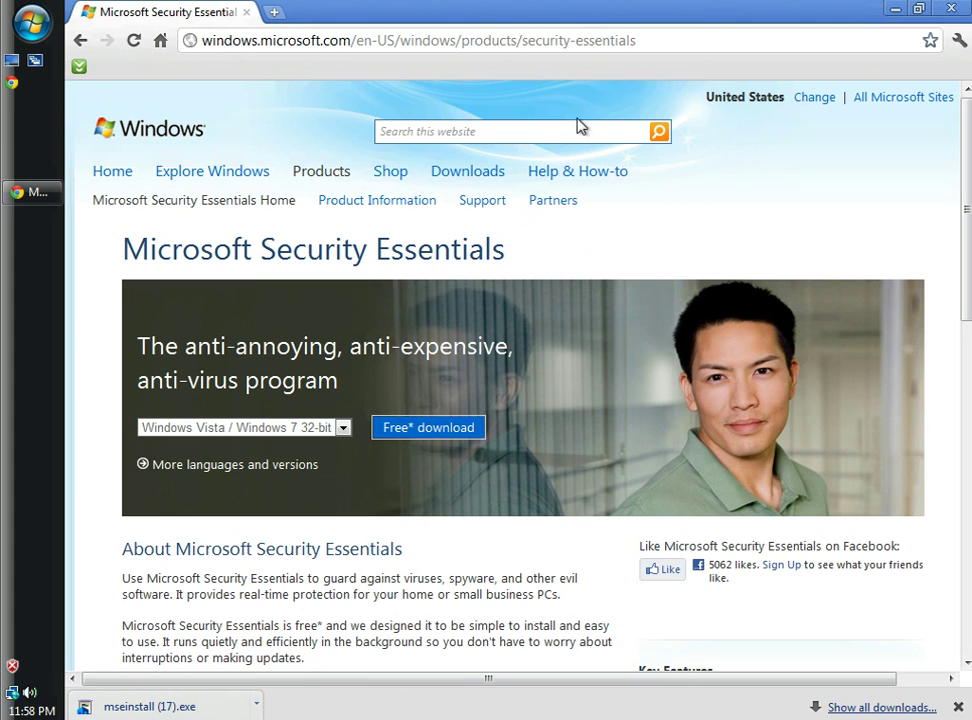
- Run the installer, accept the license terms and decline the Customer Experience Improvement Program
click(125, 708)
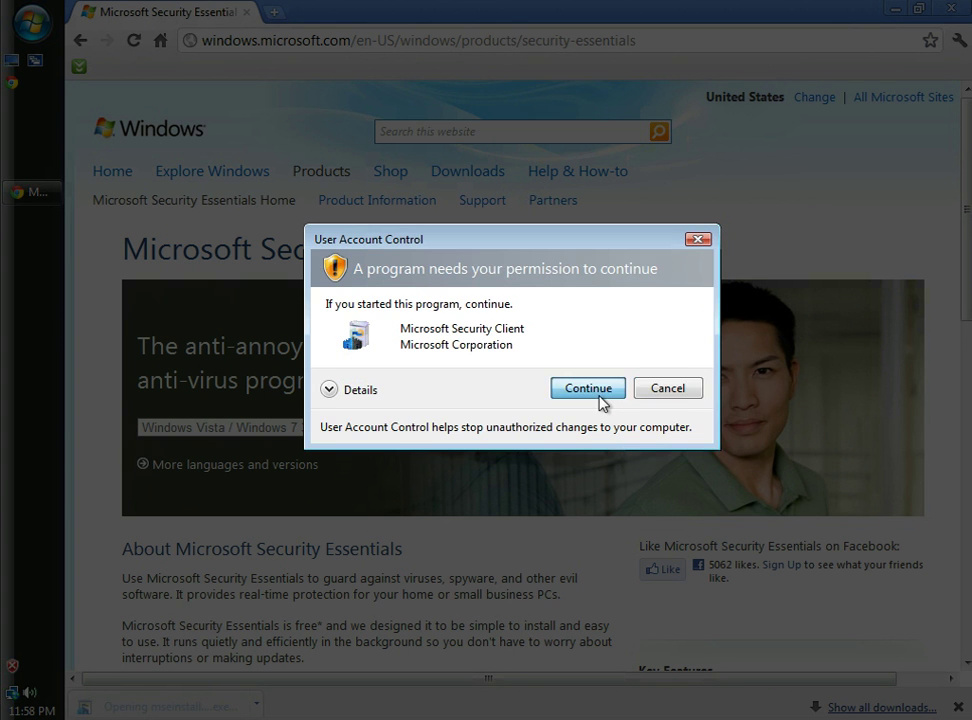
click(600, 395)
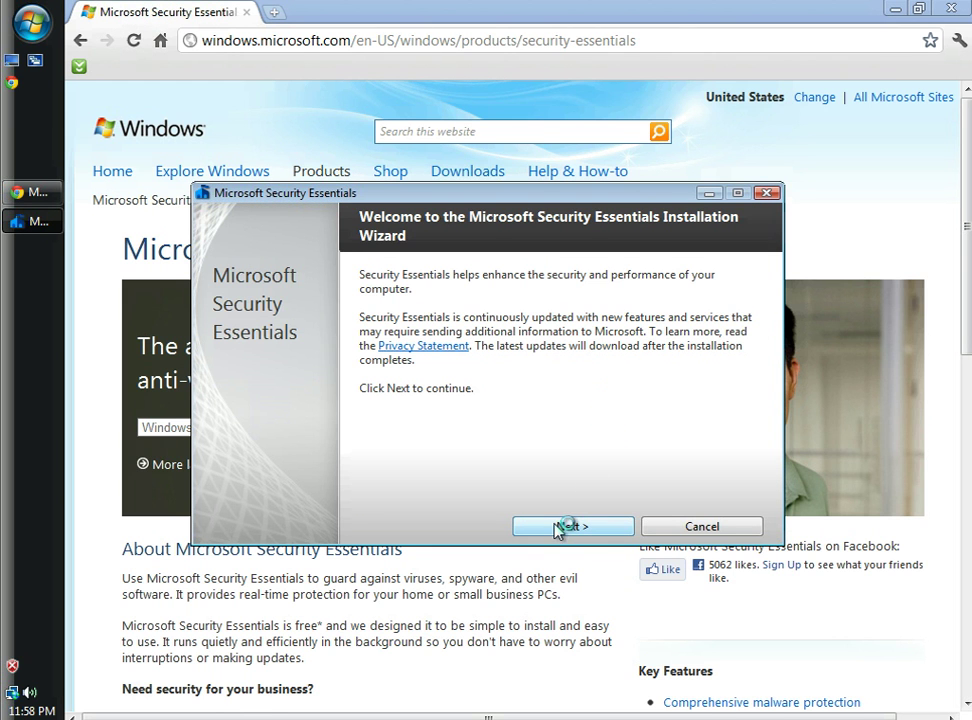
click(558, 527)
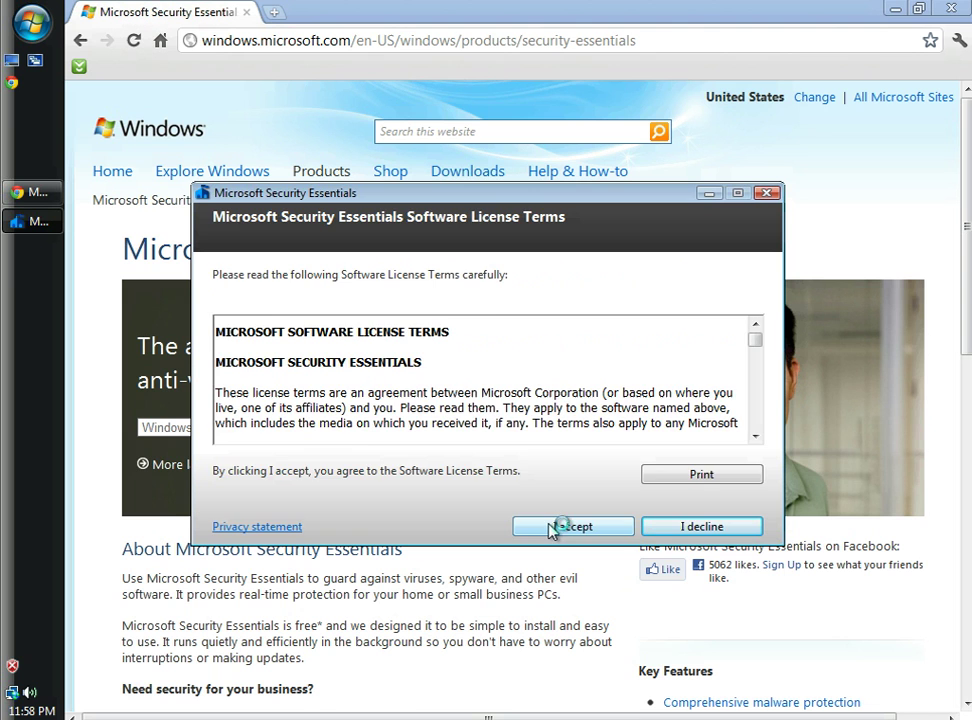
click(558, 524)
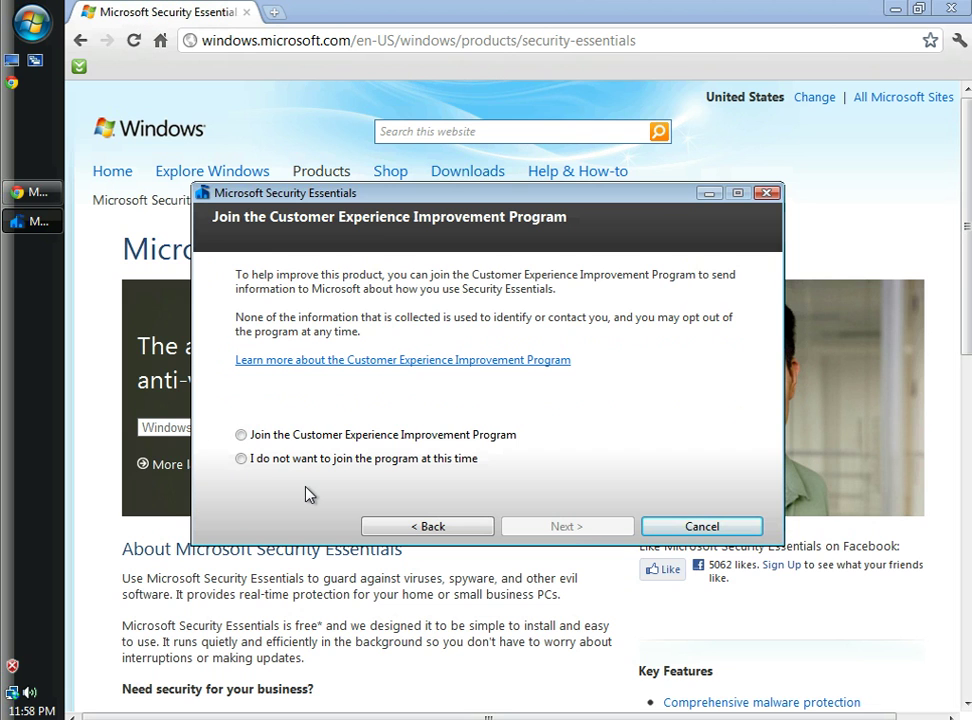
click(241, 460)
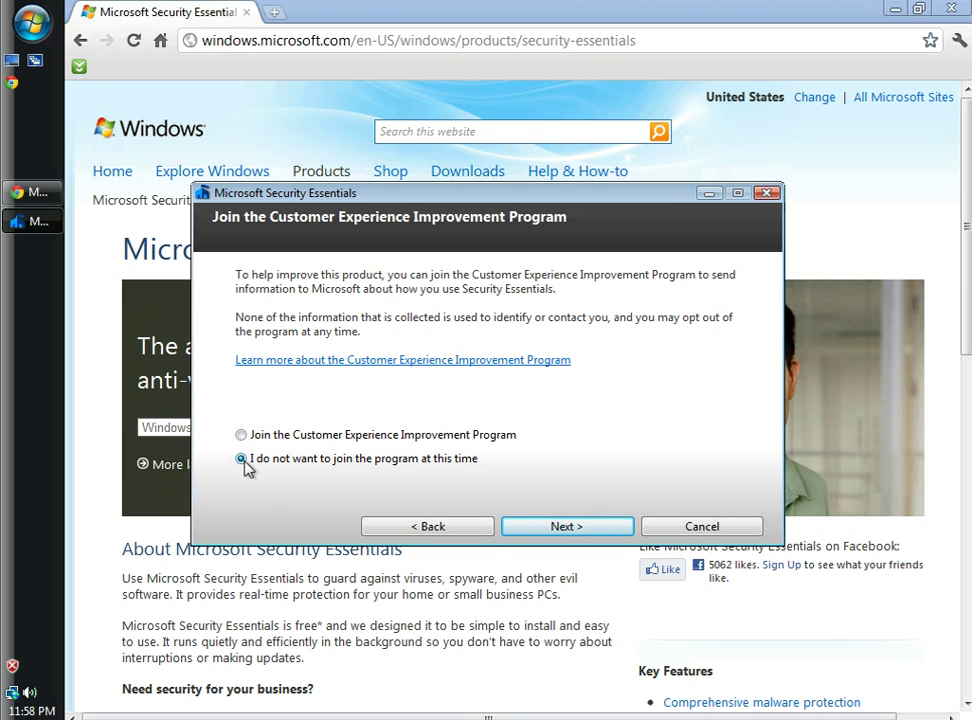
- Leave the firewall option on and start installing Security Essentials
click(581, 526)
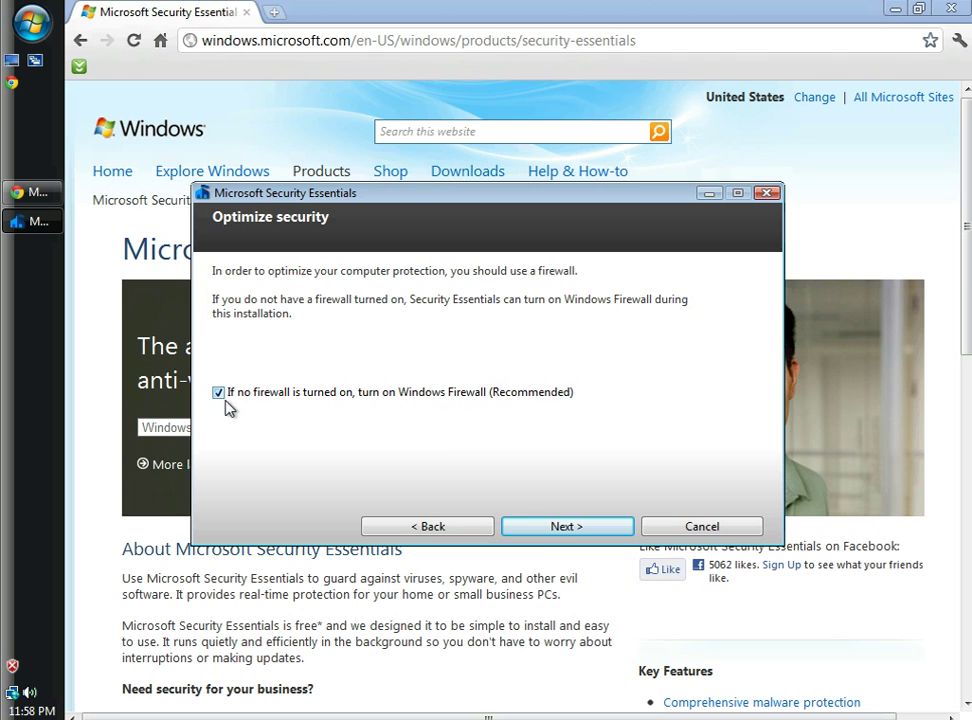
click(576, 530)
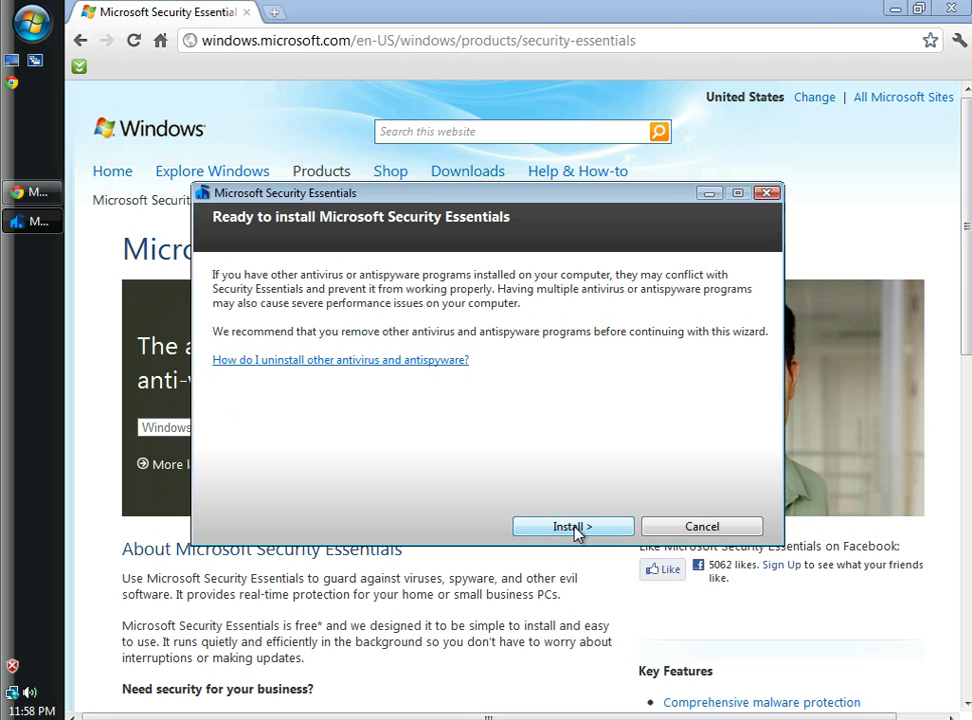
click(563, 528)
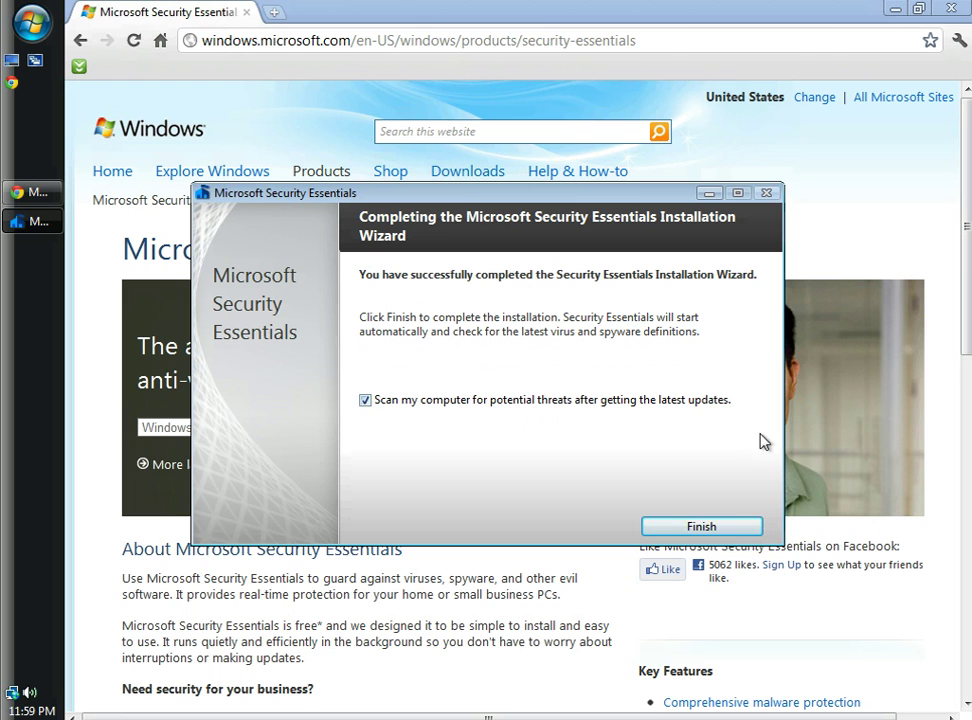
- Finish the completed installation with 'Scan my computer for potential threats' left ticked
click(681, 530)
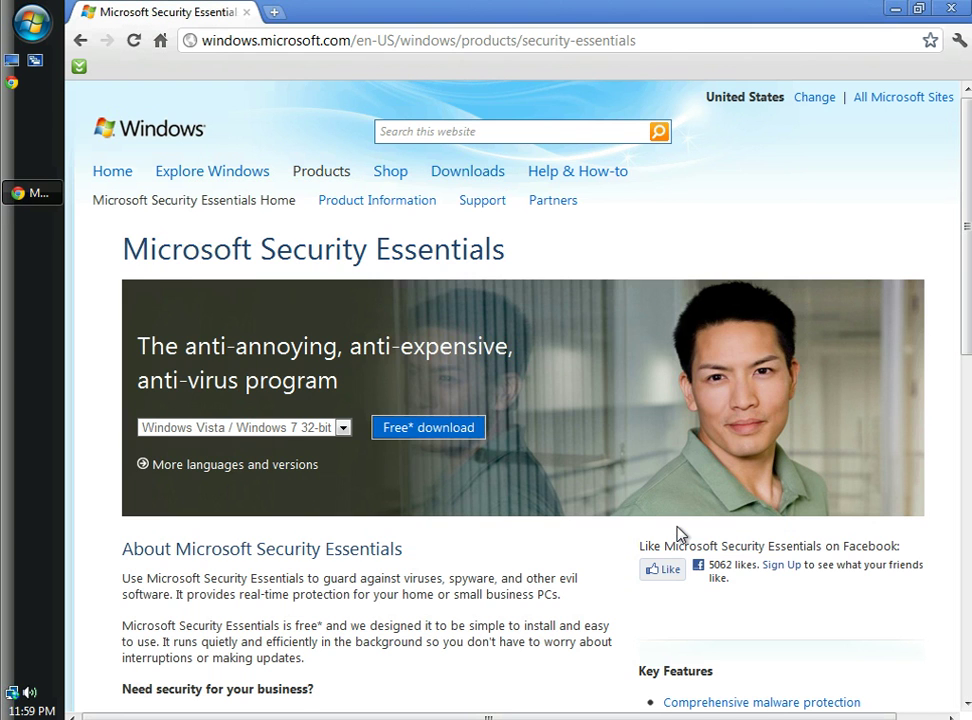
- Close Chrome and move the Security Essentials window higher while updates and the quick scan run
click(948, 9)
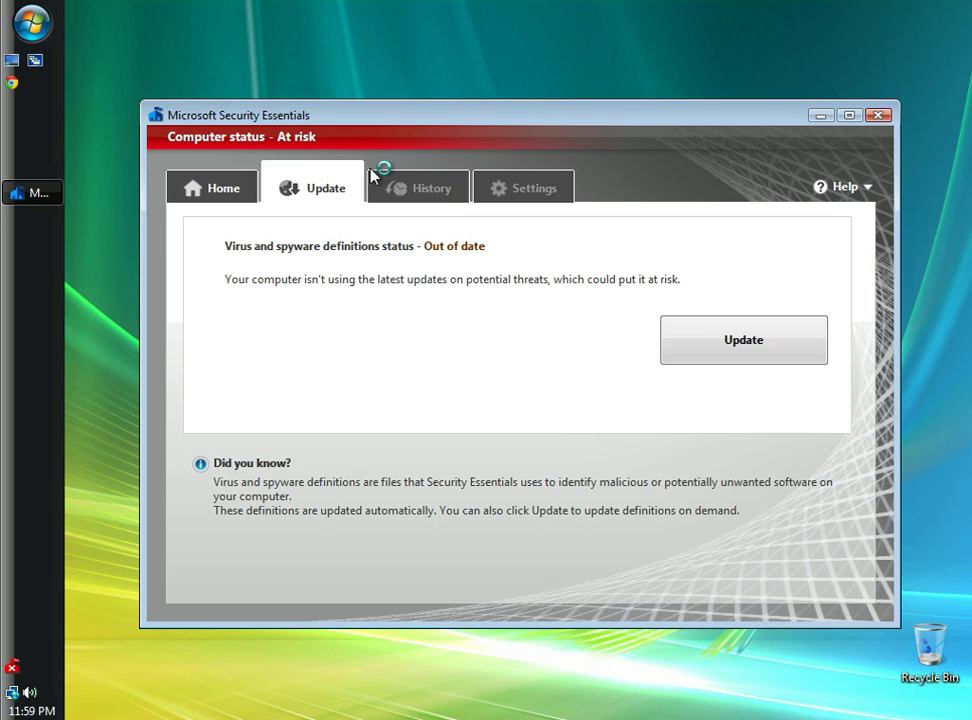
drag(358, 121, 378, 50)
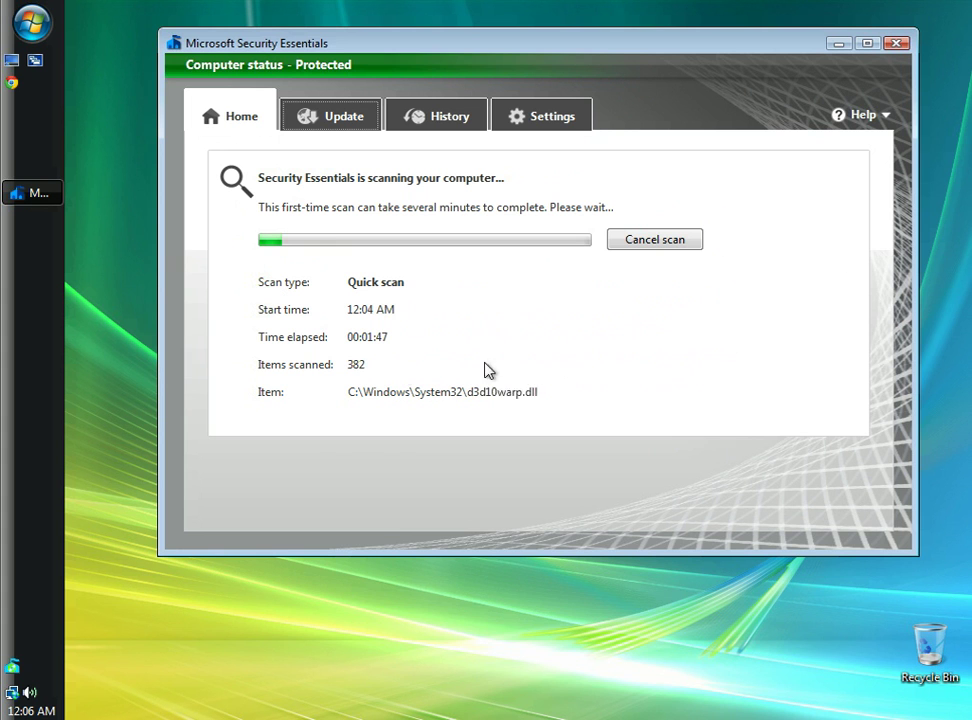
- Schedule a Quick scan for Sunday at 12:00 PM, keeping CPU usage limited to 50%
click(557, 118)
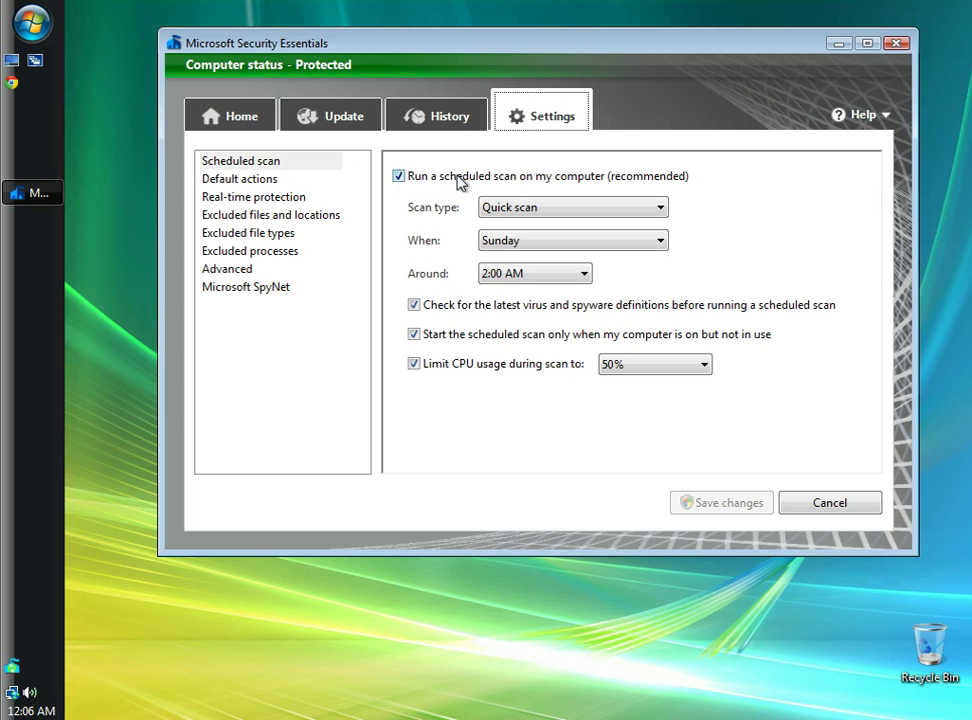
click(662, 211)
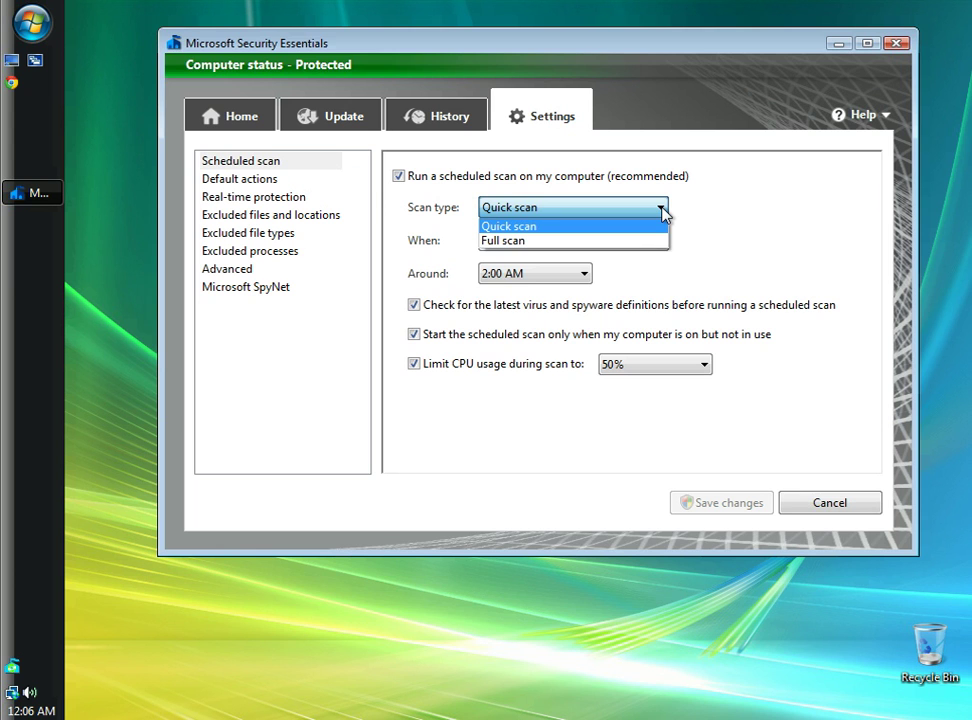
click(663, 212)
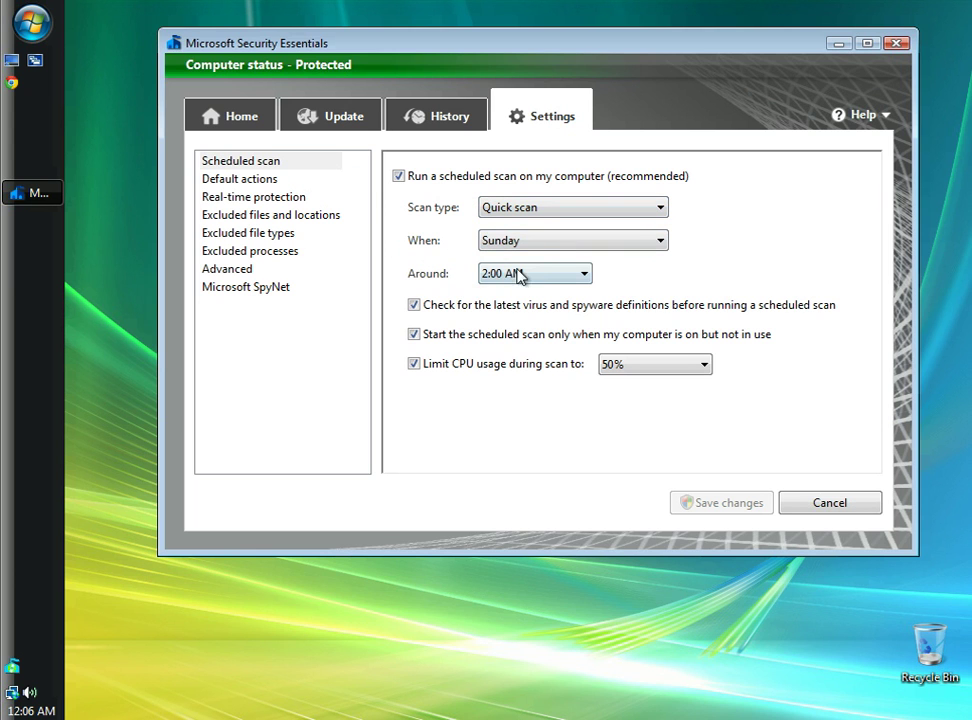
click(639, 247)
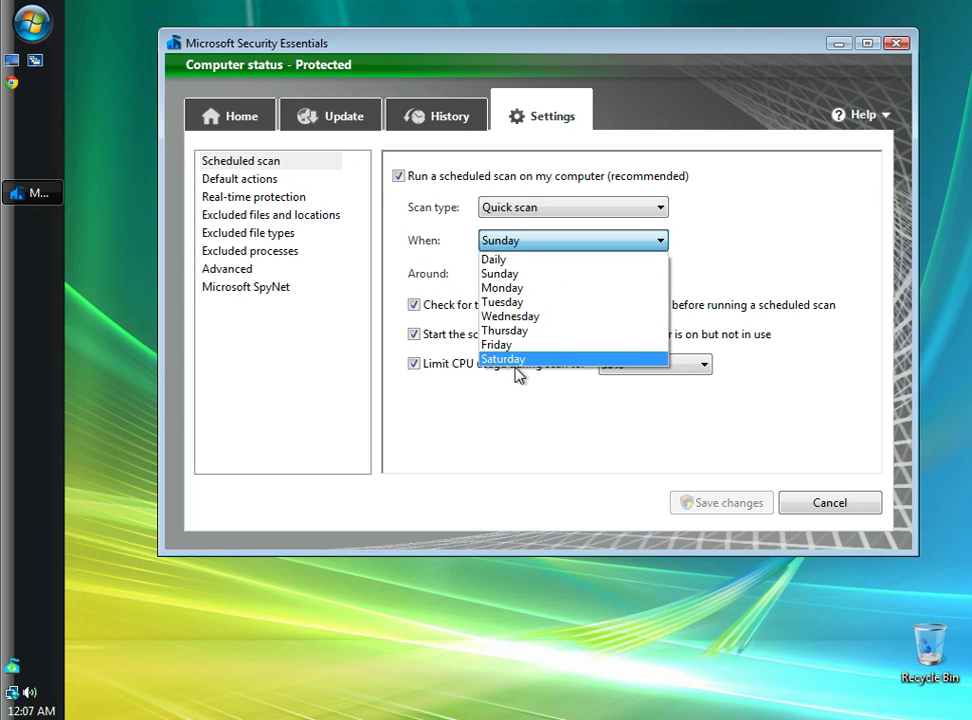
click(767, 209)
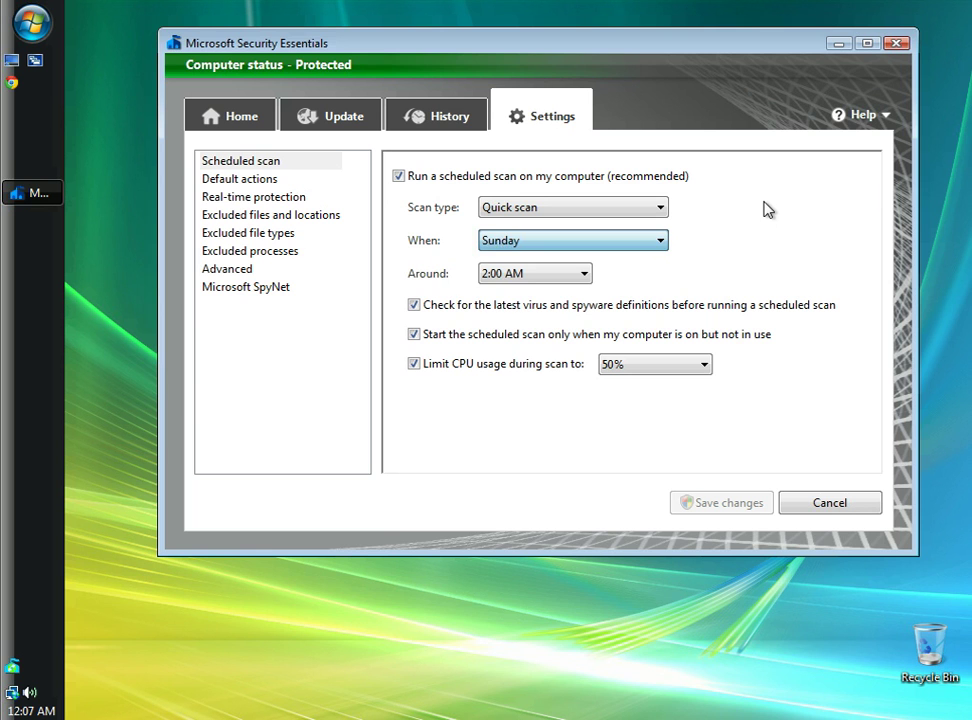
click(575, 276)
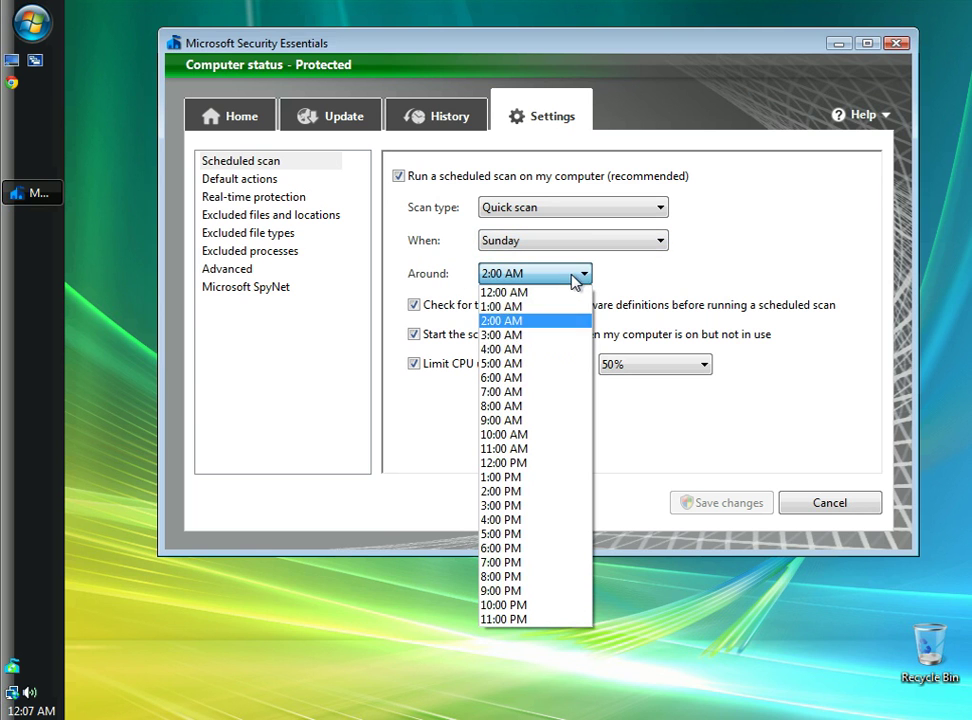
click(534, 465)
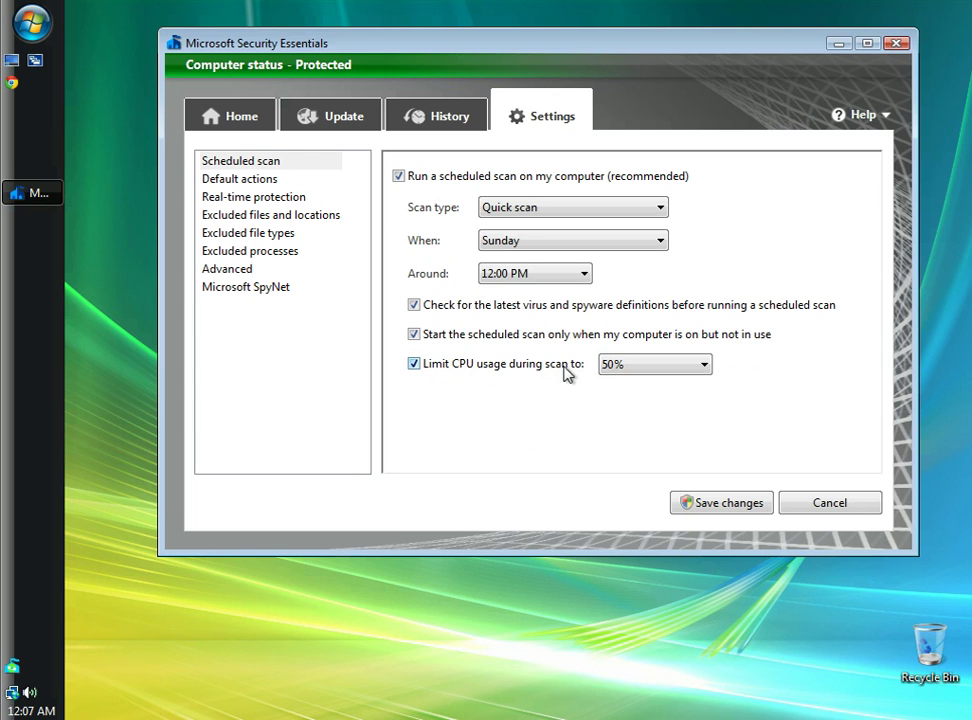
click(709, 371)
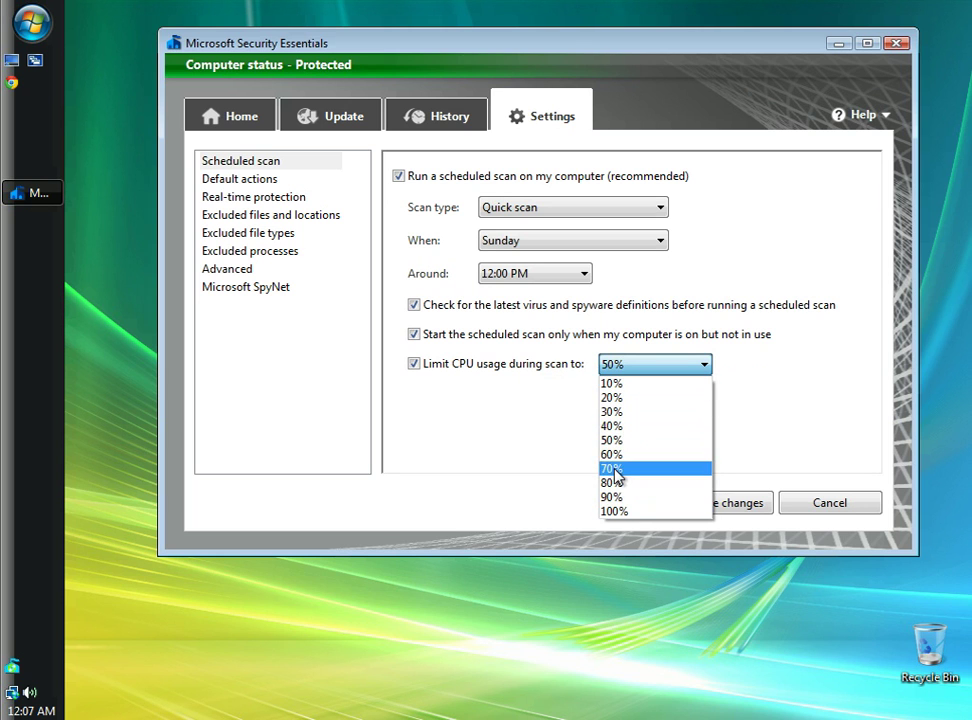
click(622, 440)
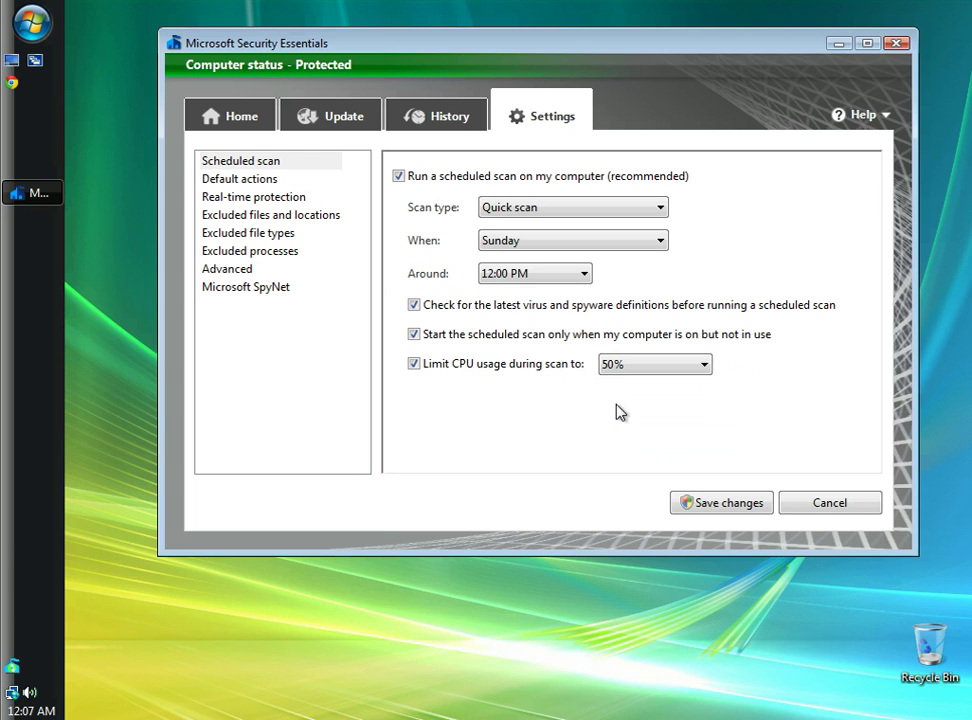
- In Default actions, set Severe, High and Medium alerts to Quarantine and Low to Remove
click(240, 180)
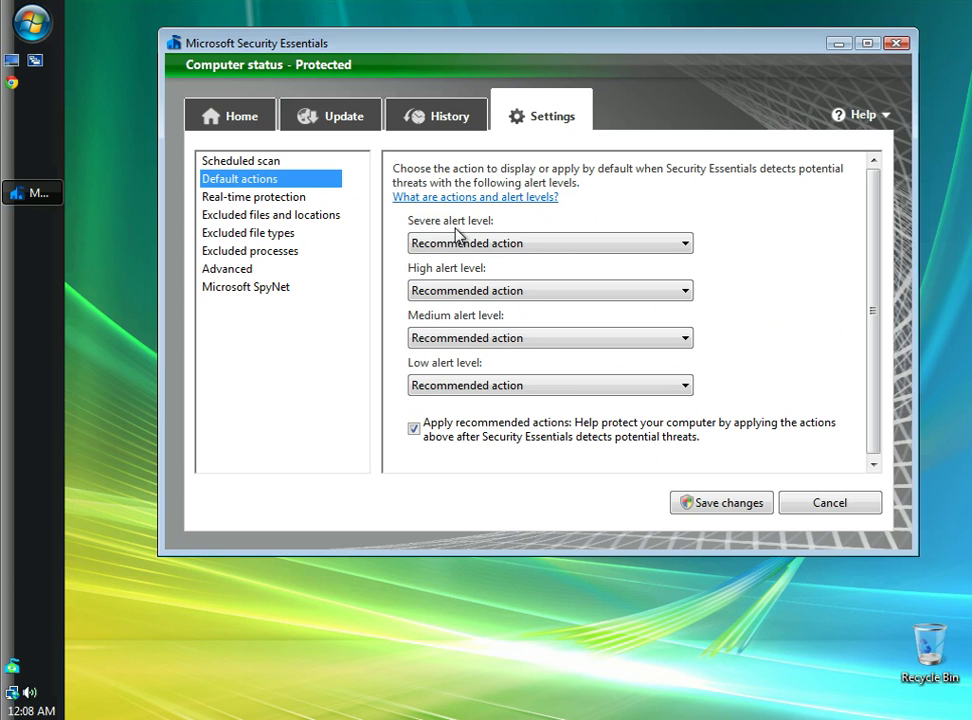
click(688, 245)
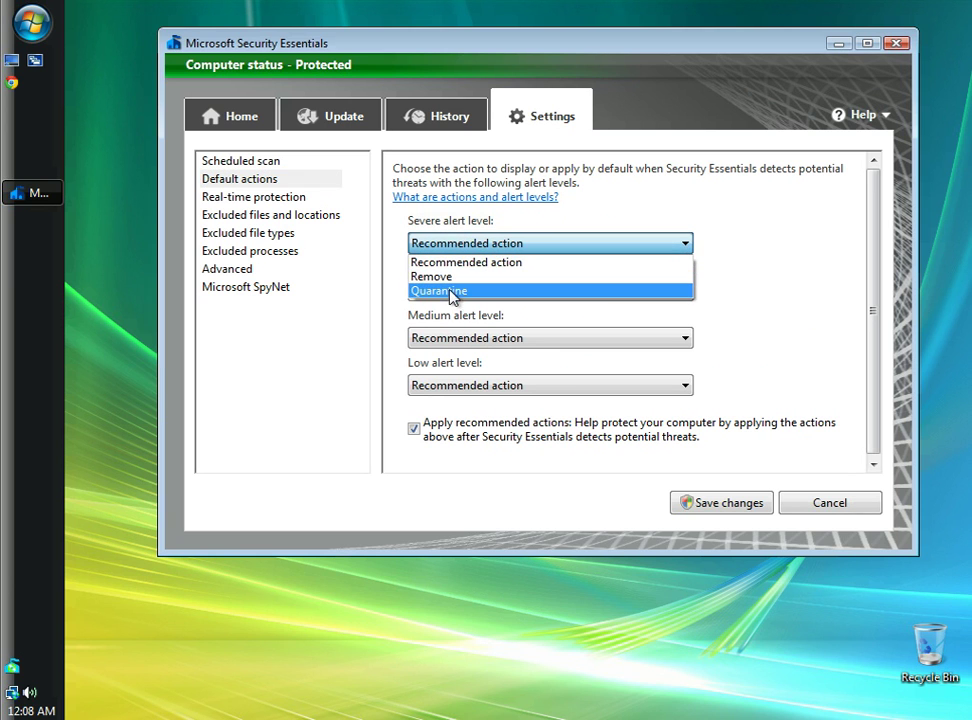
click(453, 296)
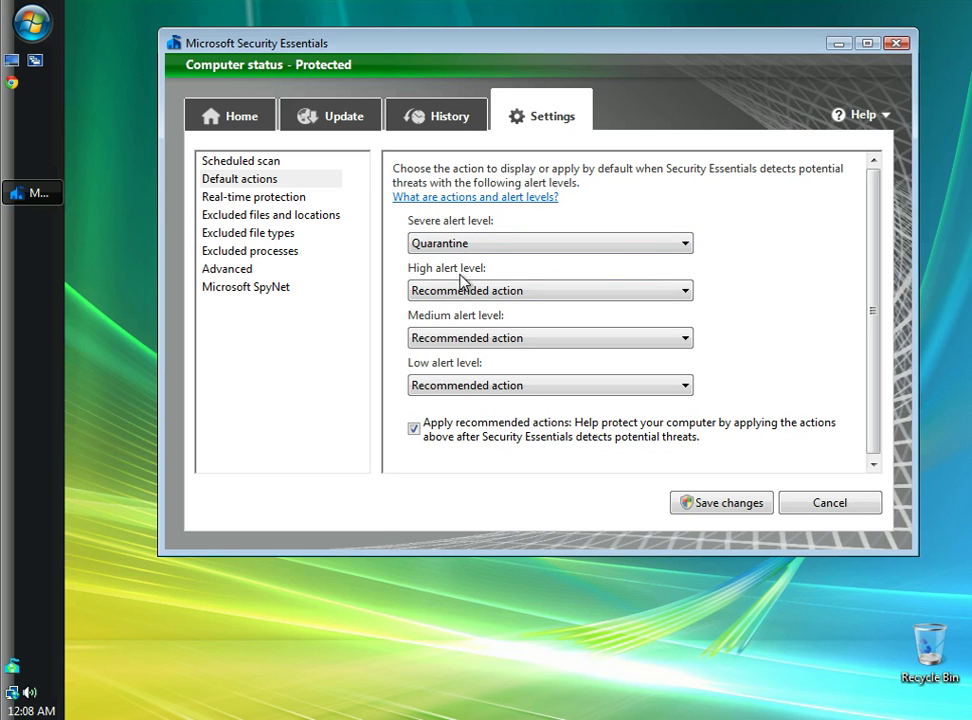
click(510, 292)
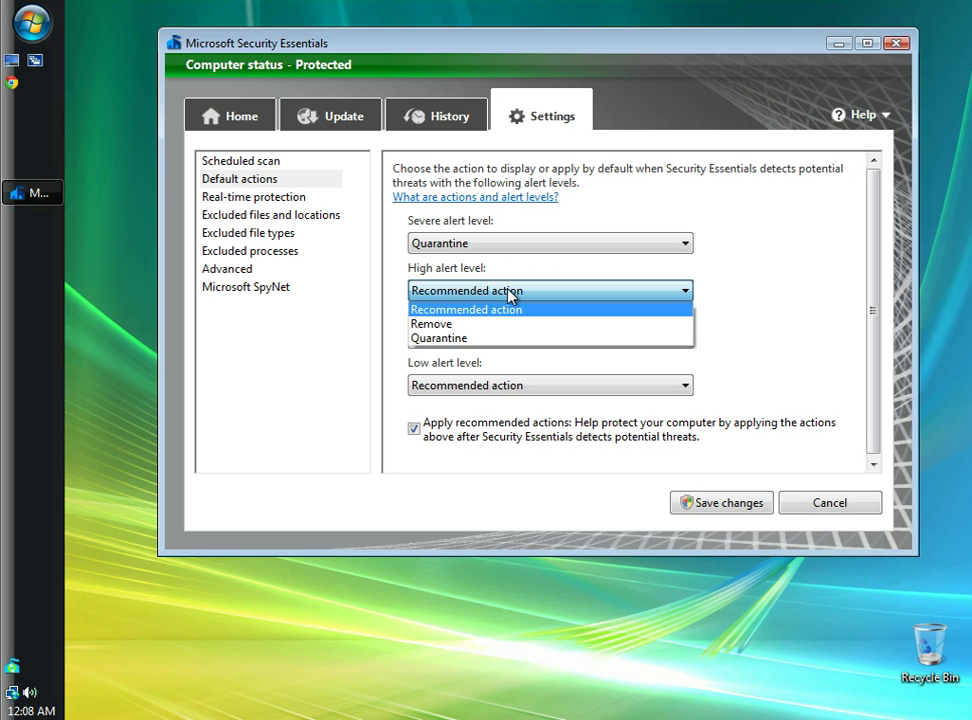
click(488, 339)
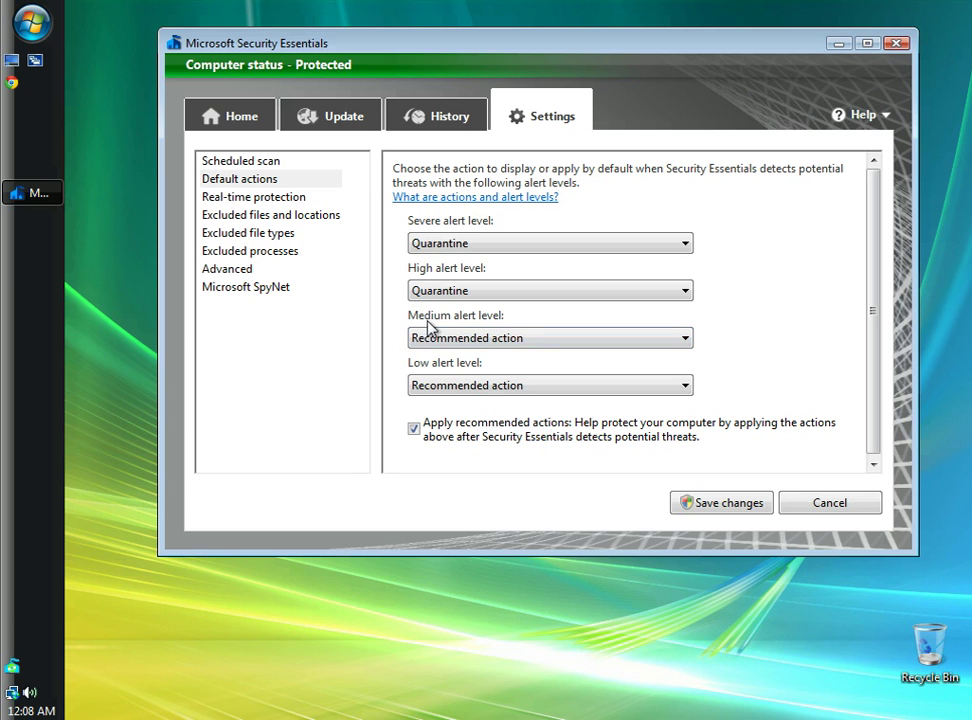
click(514, 343)
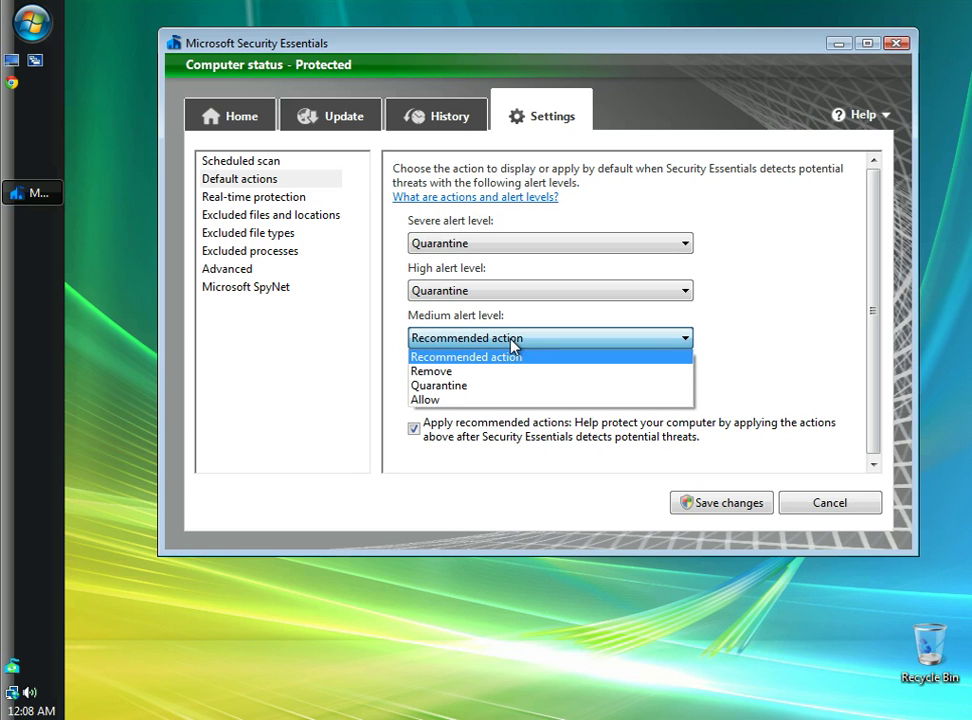
click(460, 386)
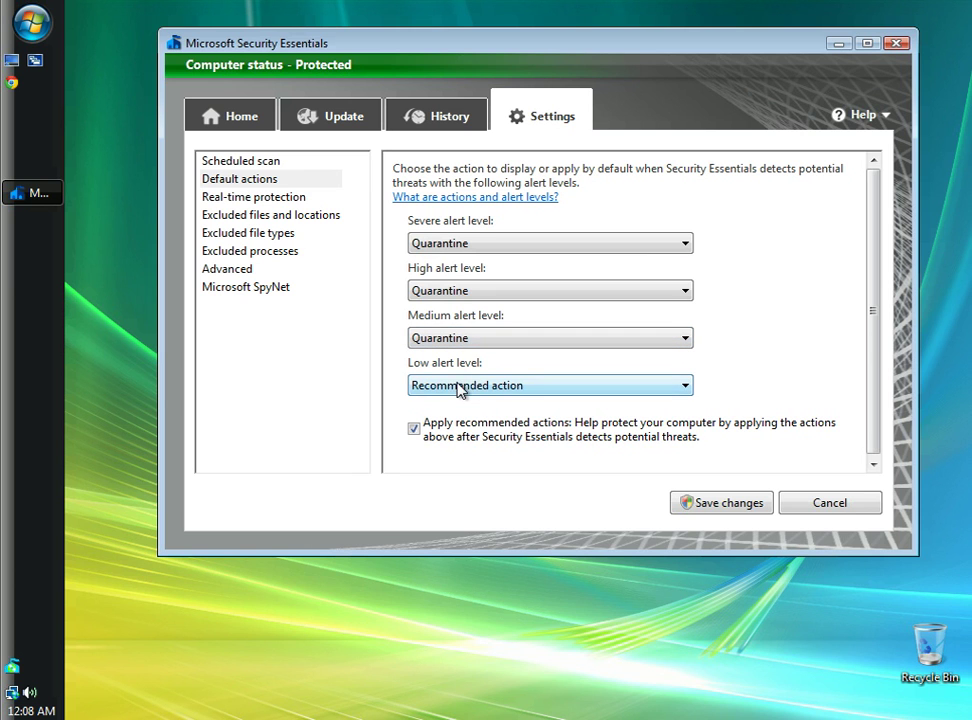
click(458, 390)
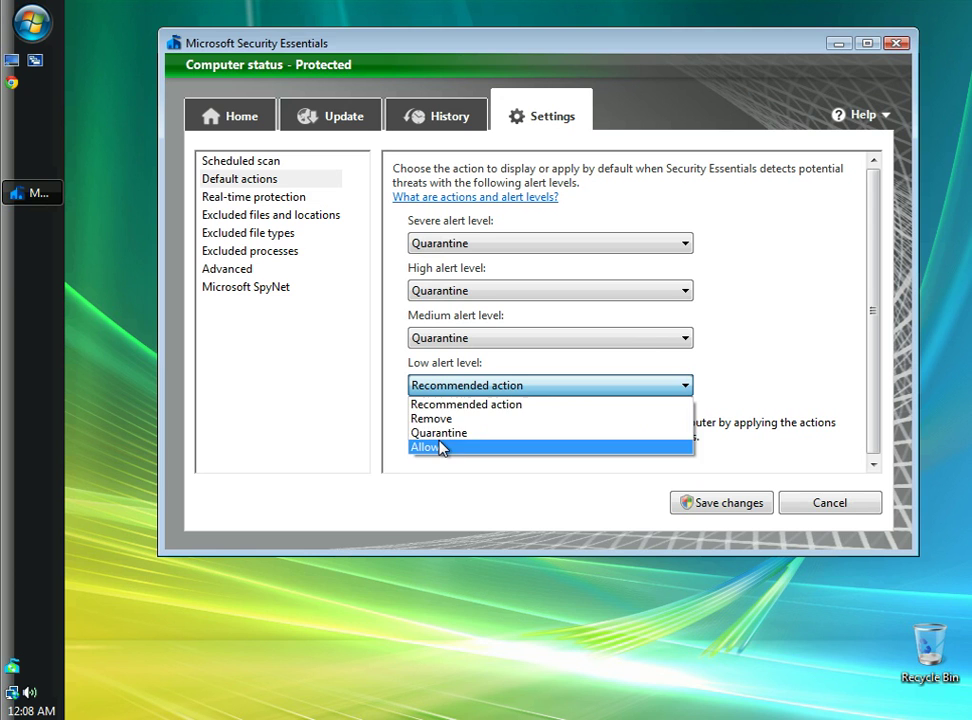
click(446, 420)
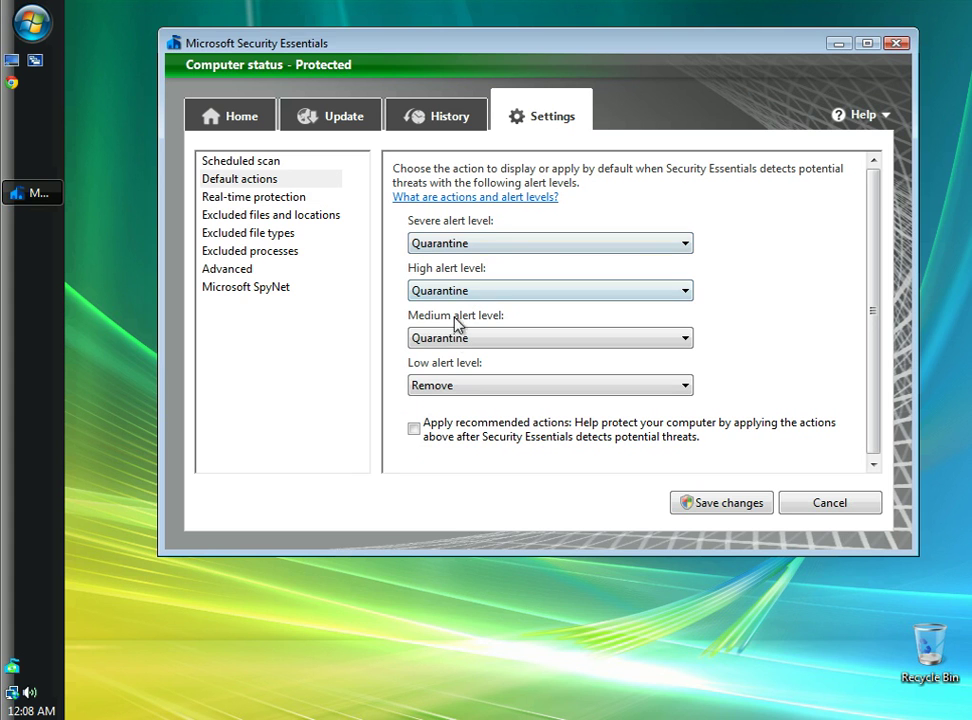
- Review the Real-time protection, Excluded files and locations, Excluded file types and Excluded processes pages
click(246, 198)
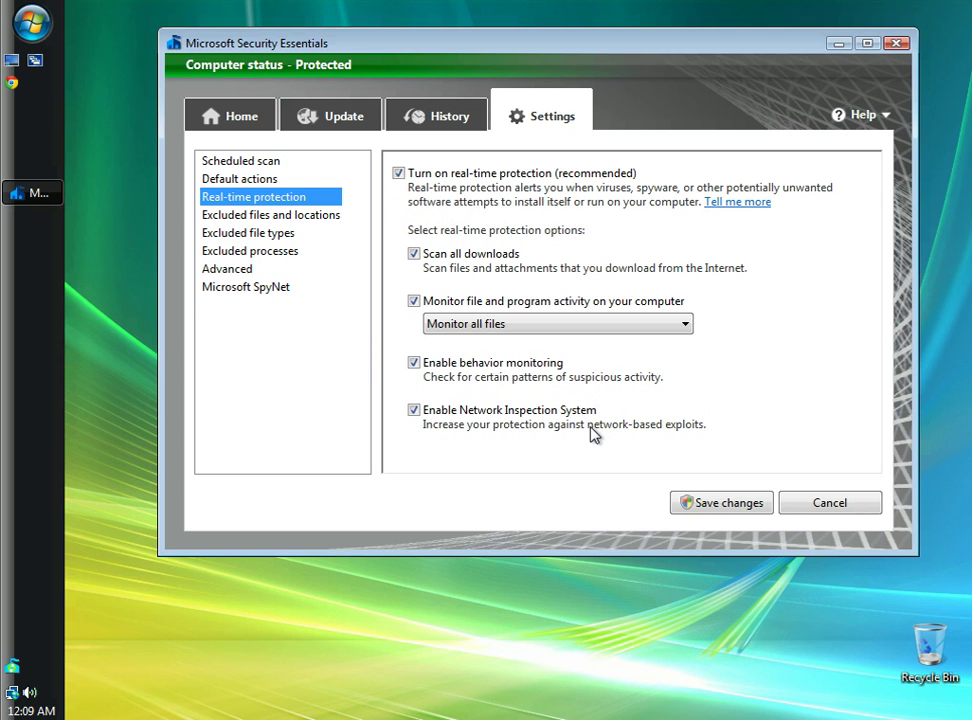
click(265, 216)
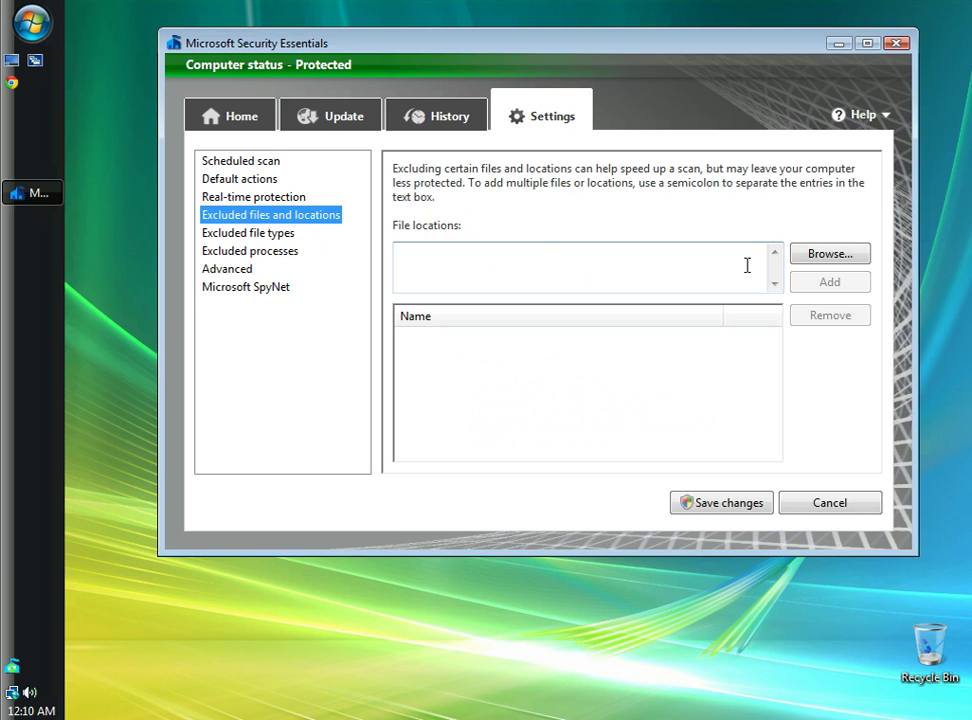
click(277, 238)
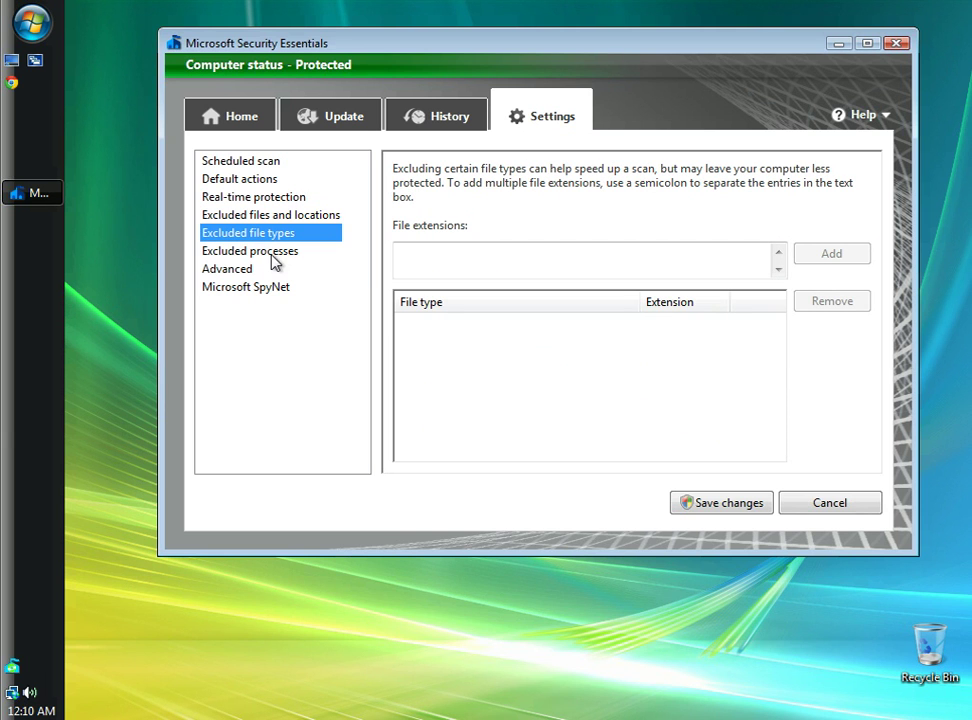
click(277, 257)
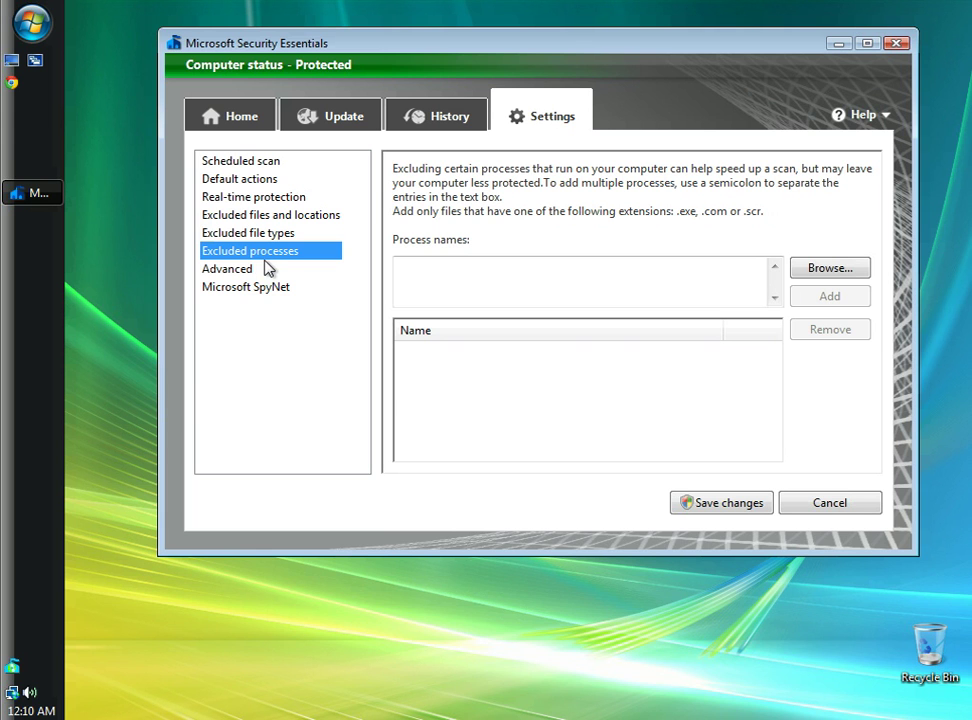
- In Advanced, enable scanning of removable drives and remove quarantined files after 1 day
click(258, 272)
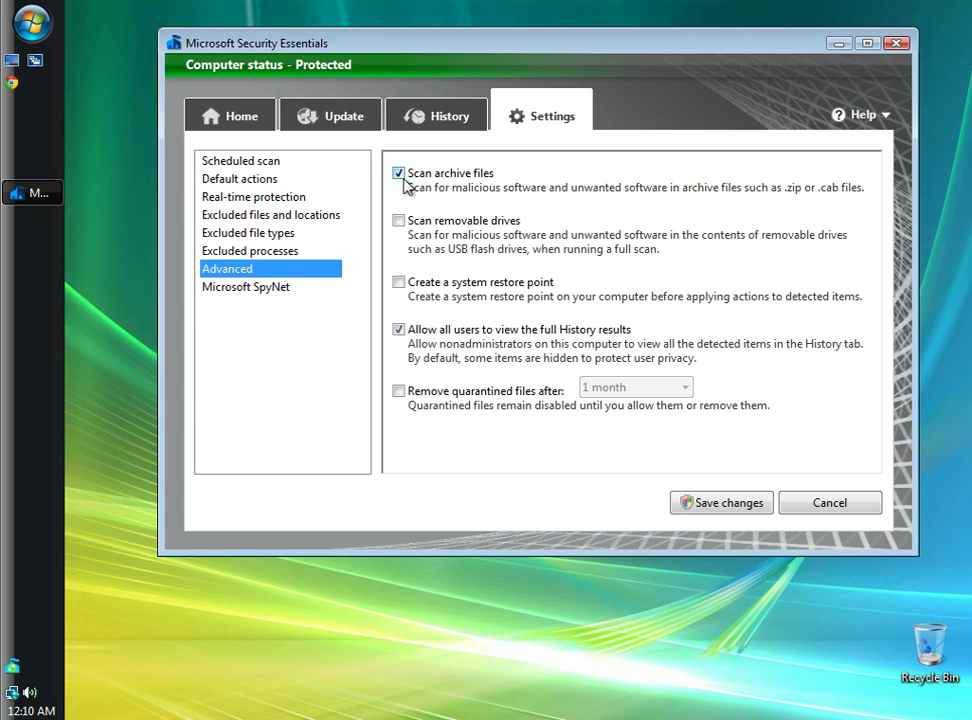
click(403, 229)
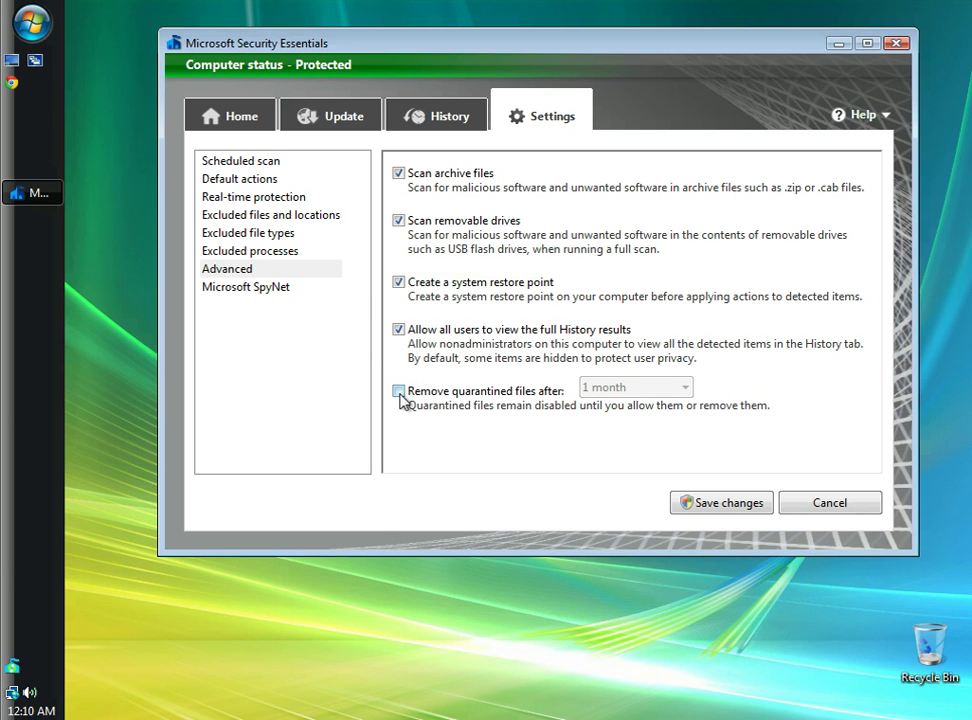
click(399, 392)
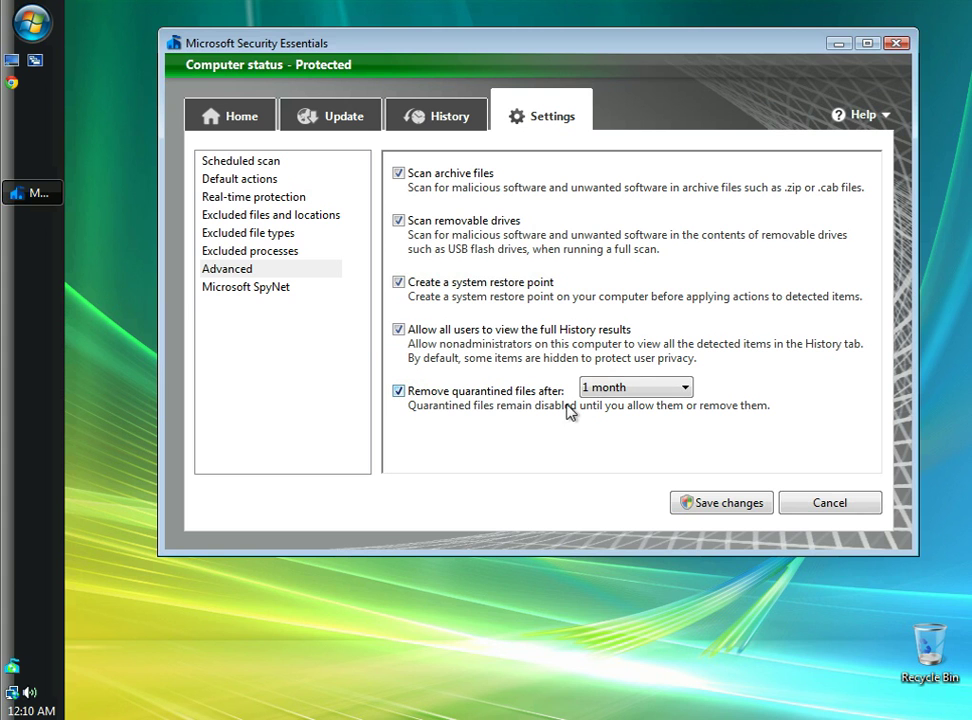
click(628, 389)
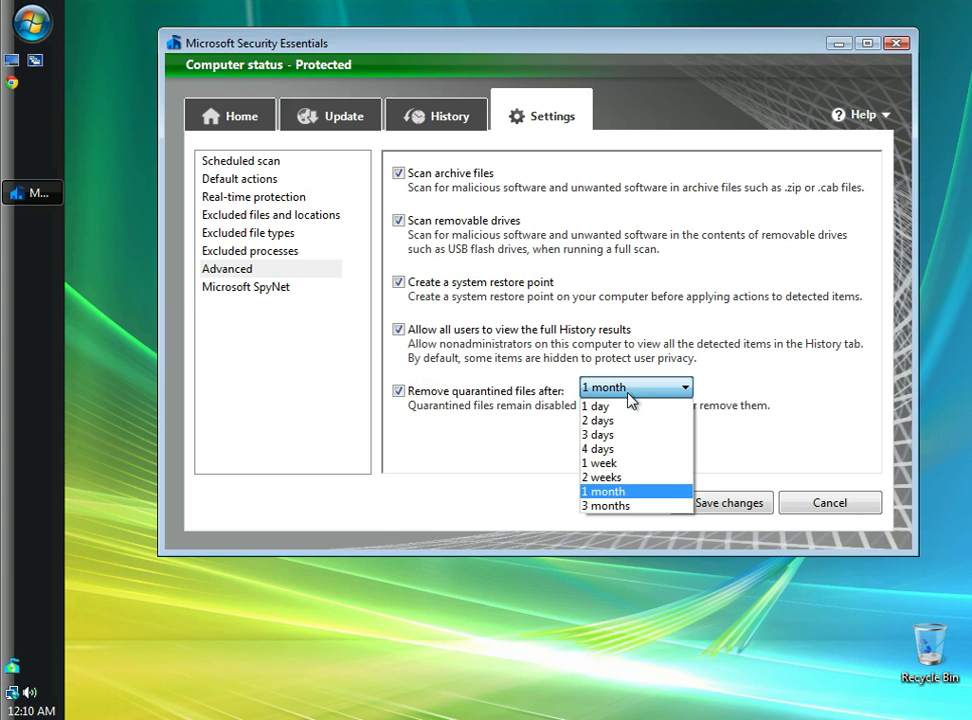
click(618, 402)
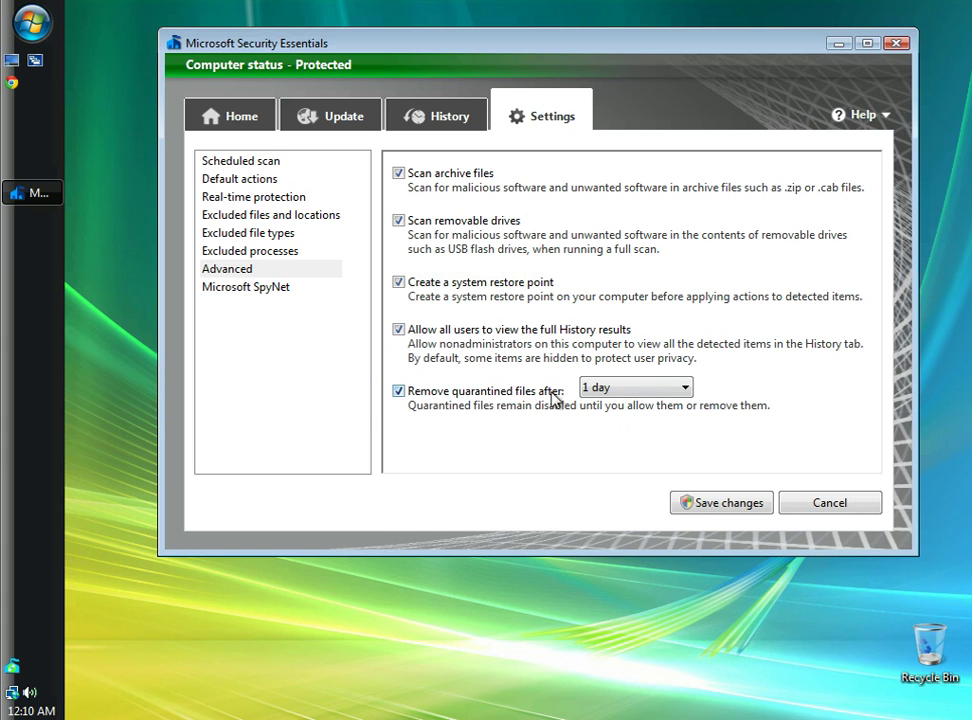
click(283, 293)
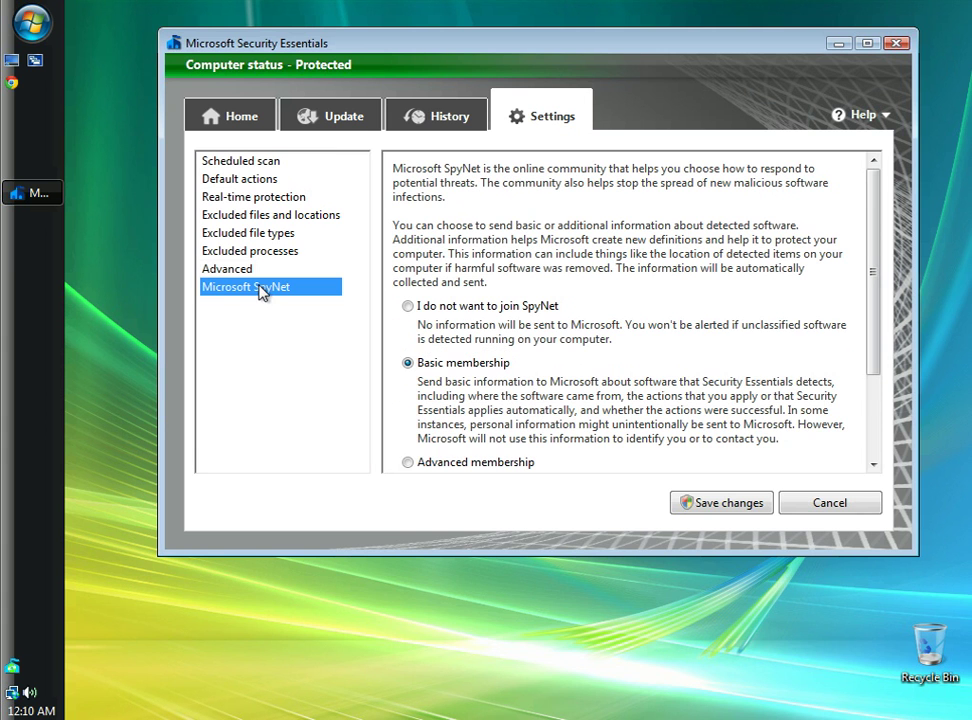
- Choose not to join SpyNet and save the settings changes, approving the permission prompt
click(408, 307)
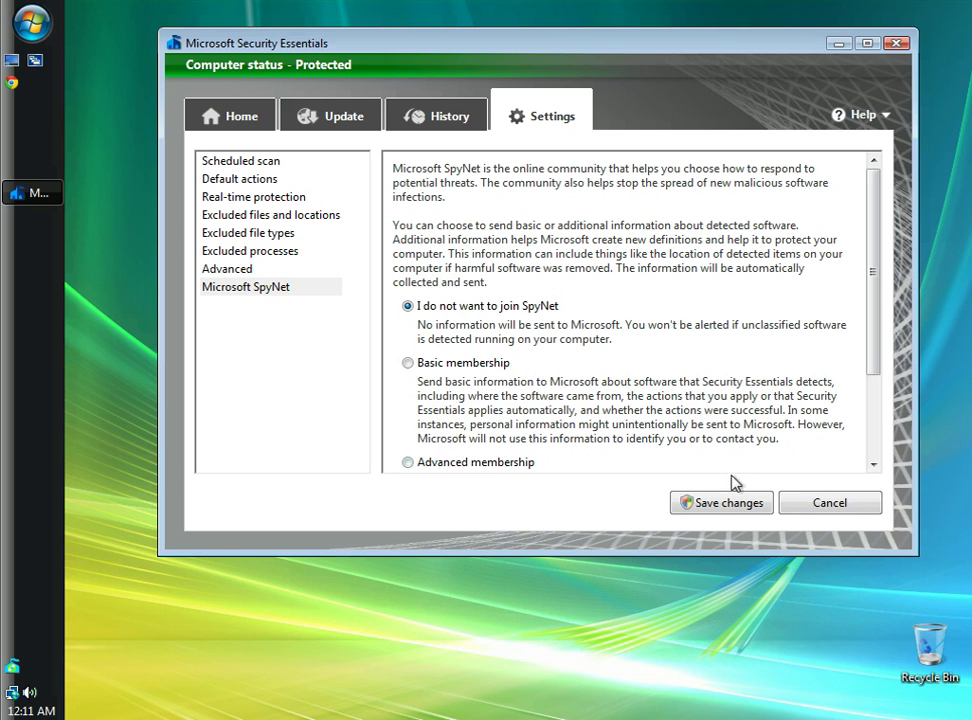
click(720, 505)
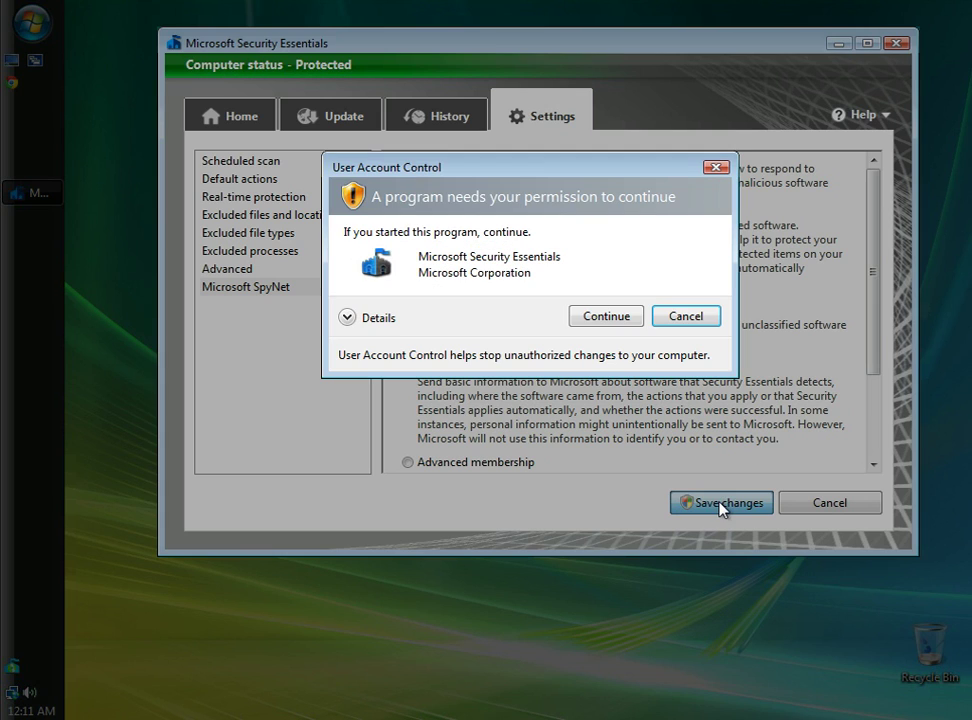
click(606, 318)
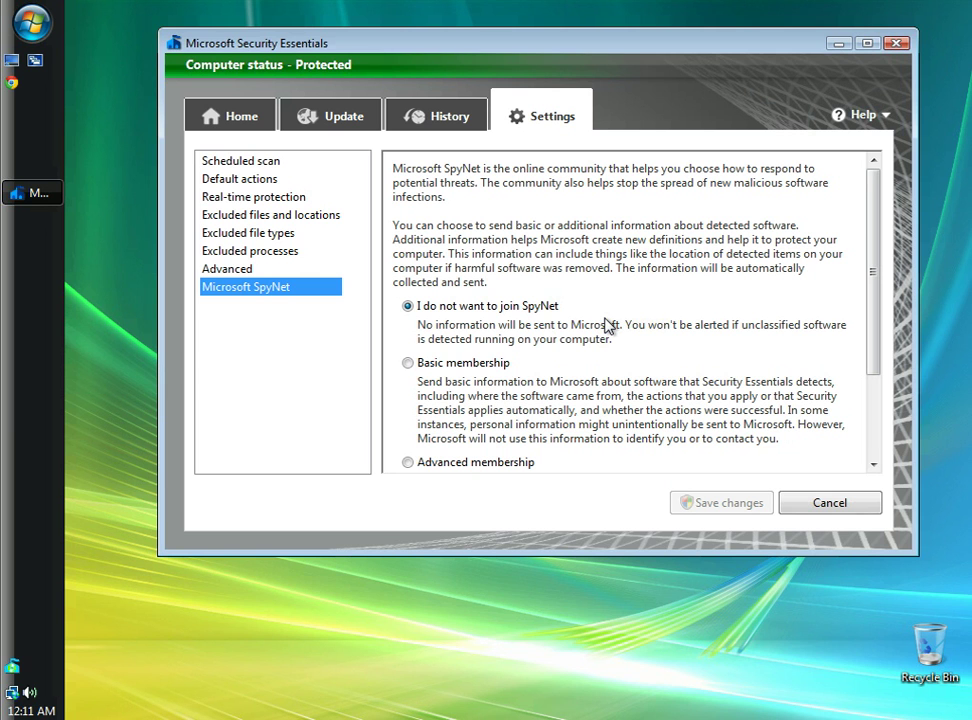
- Return to the Home page and let the quick scan finish checking 25961 items with no threats
click(241, 118)
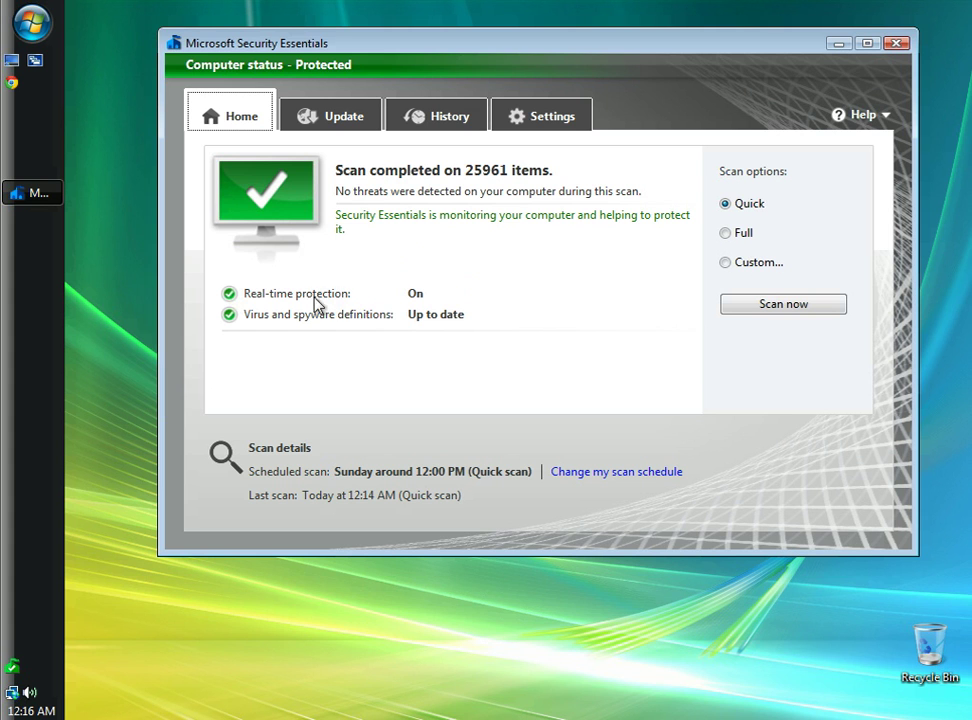
mouse_move(310, 306)
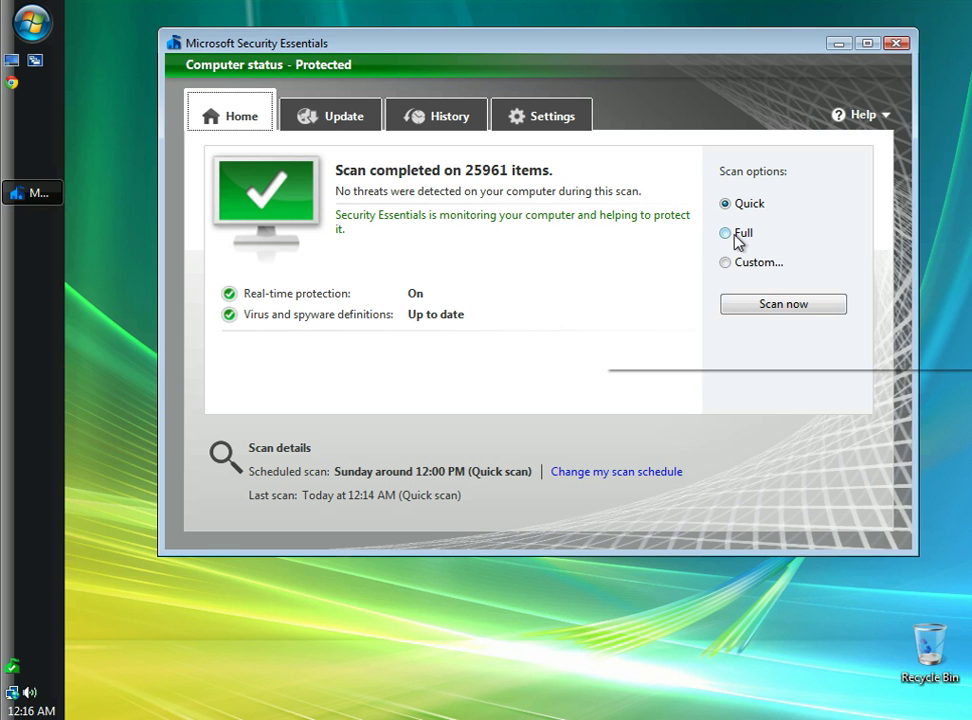
mouse_move(733, 240)
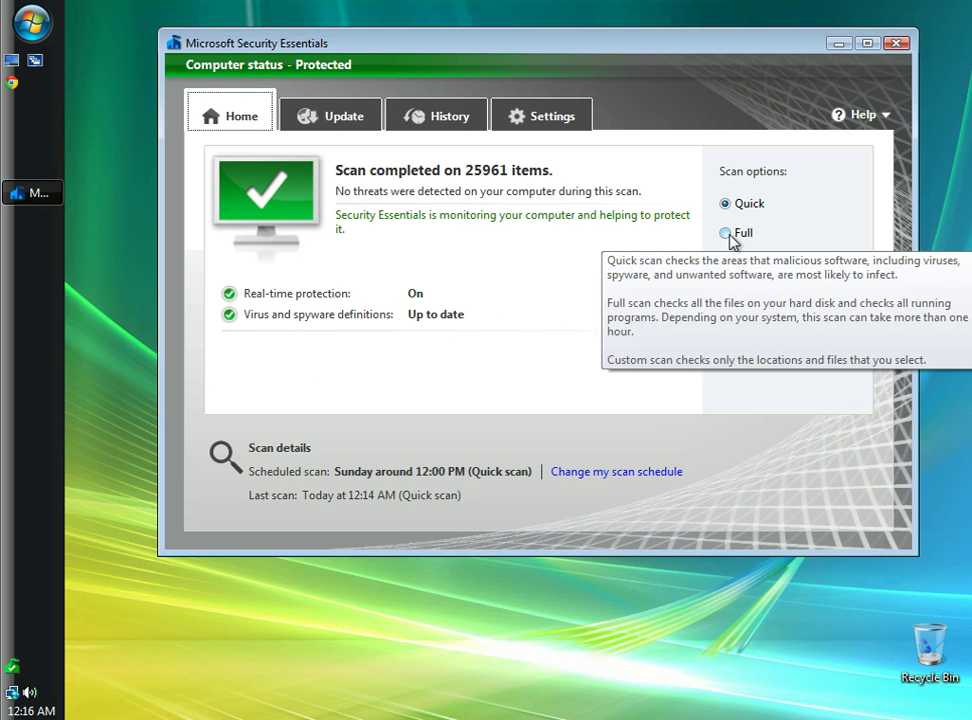